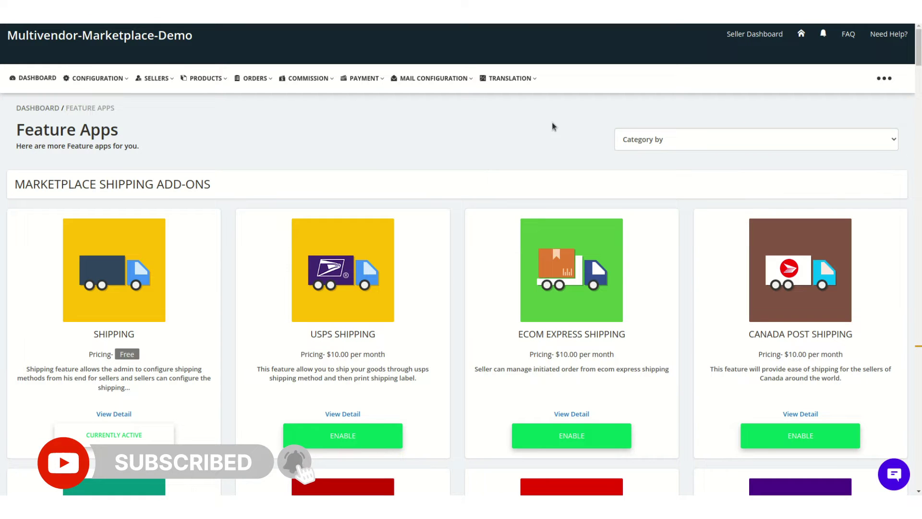
Step: Search the page for 'sh' to find the Shopify connector add-ons and confirm Seller Shopify Store Connector is active
text(sh)
scroll(552, 126, down, 15)
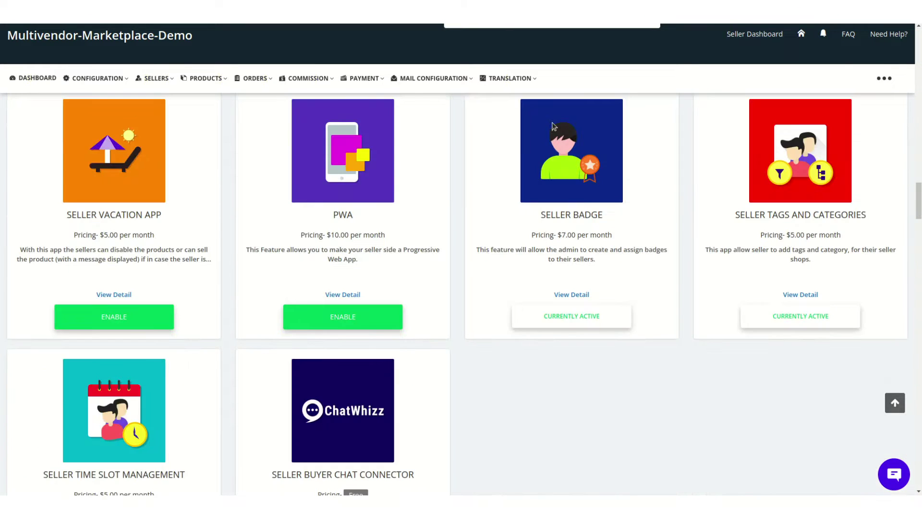
key(Return)
key(Return)
key(Return)
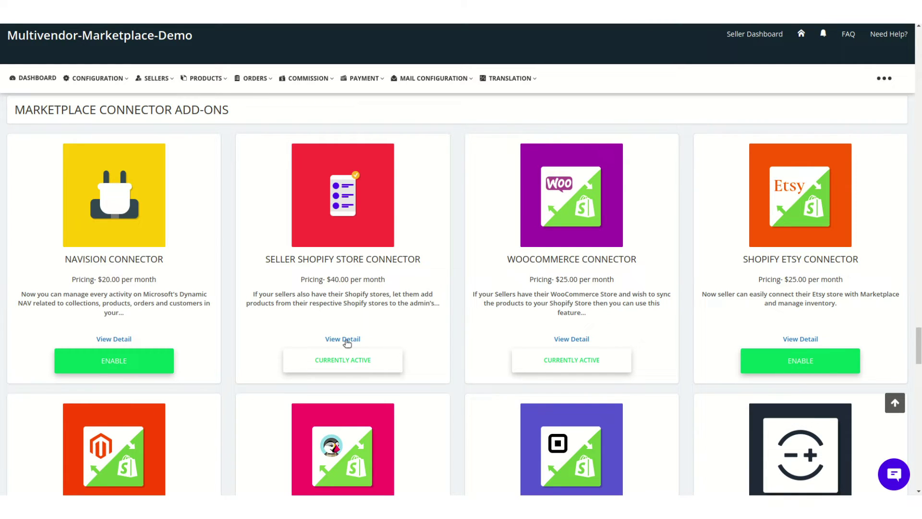
click(110, 83)
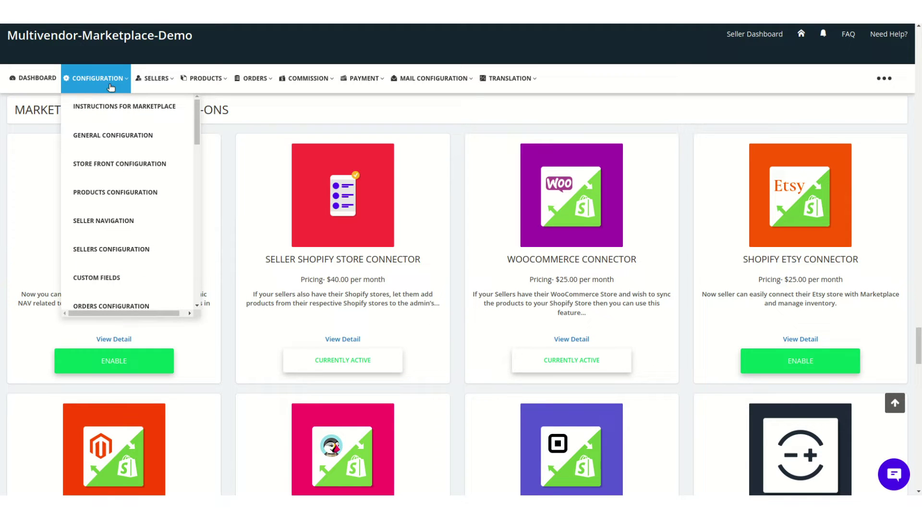
Step: Open Seller Supported App Configuration to view the Seller App Details sync options with order tag 'MVM Store'
scroll(130, 226, down, 6)
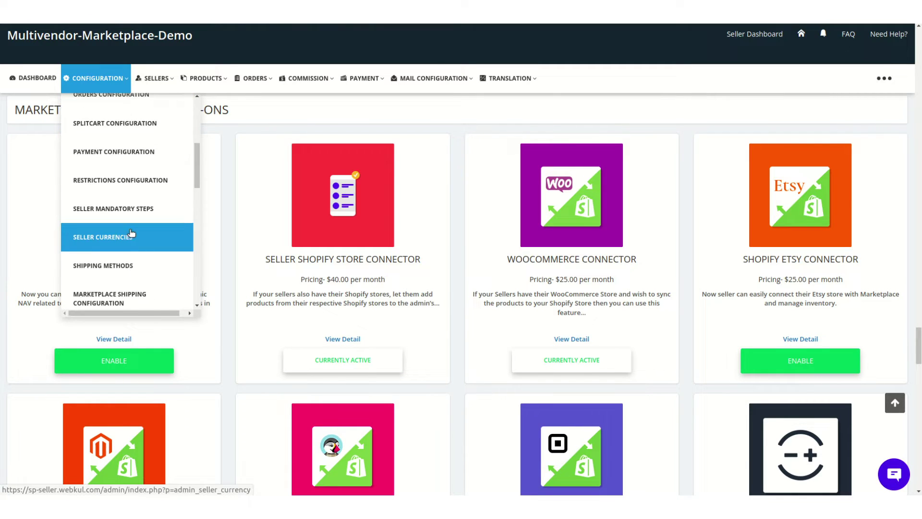
scroll(130, 233, down, 5)
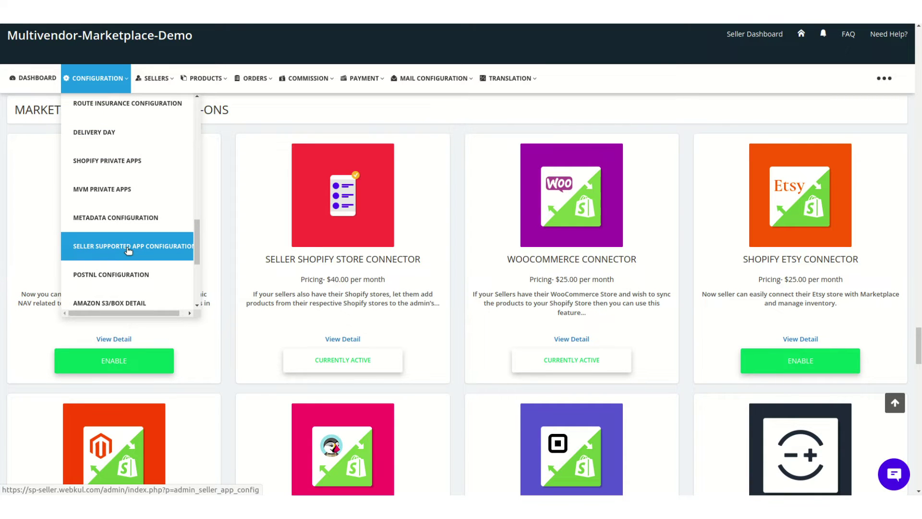
click(128, 248)
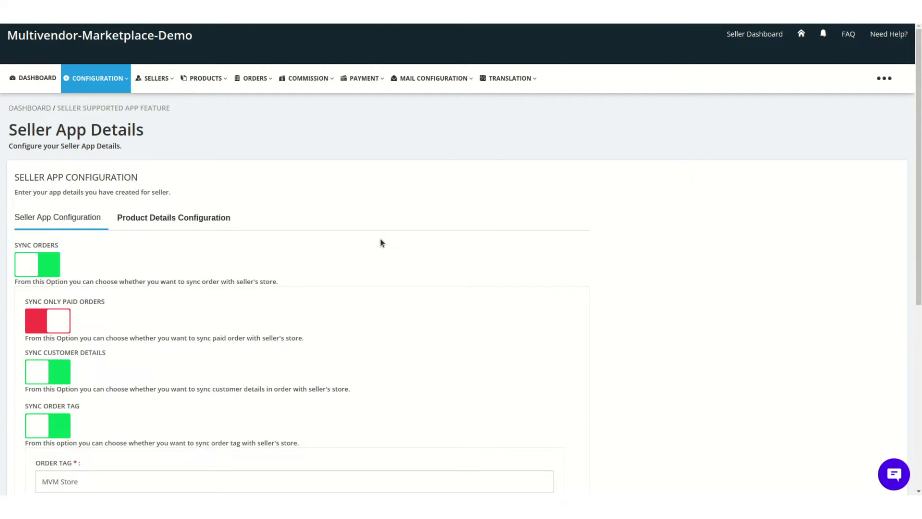
scroll(382, 243, down, 2)
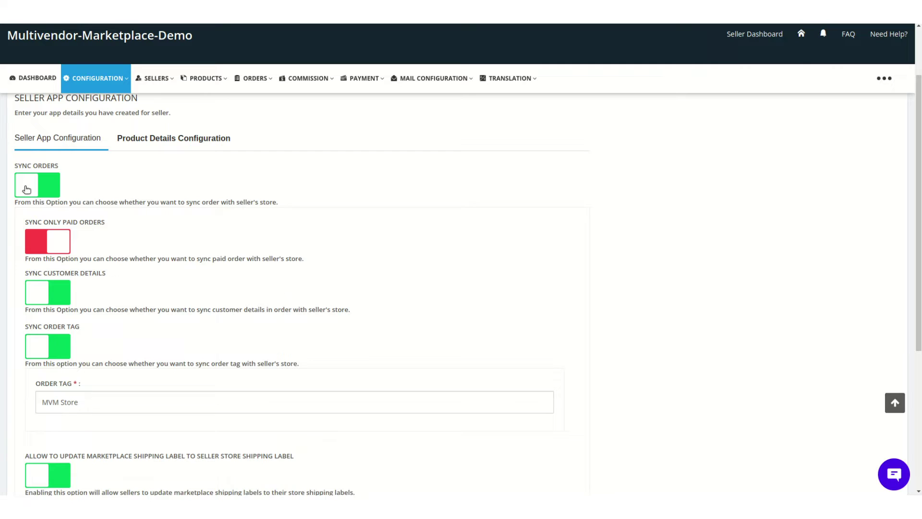
scroll(27, 189, down, 3)
scroll(169, 165, up, 2)
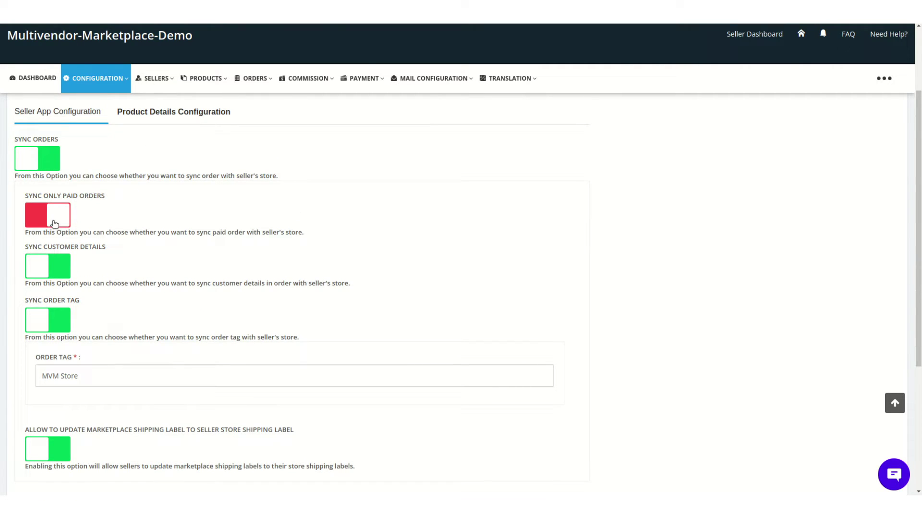
scroll(55, 224, down, 2)
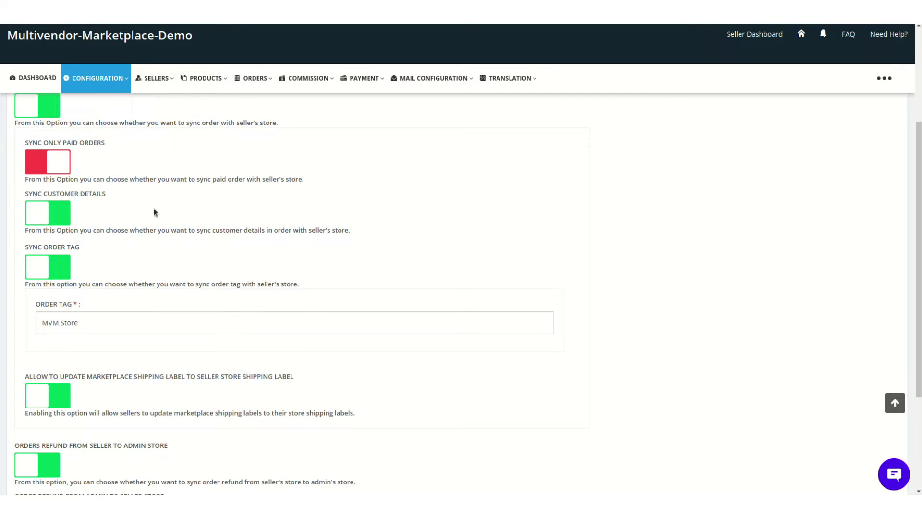
scroll(182, 222, down, 3)
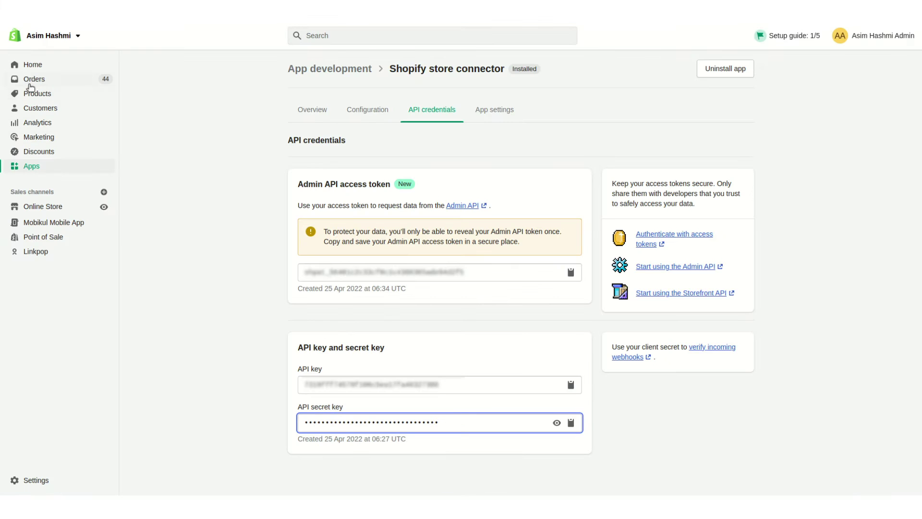
click(31, 82)
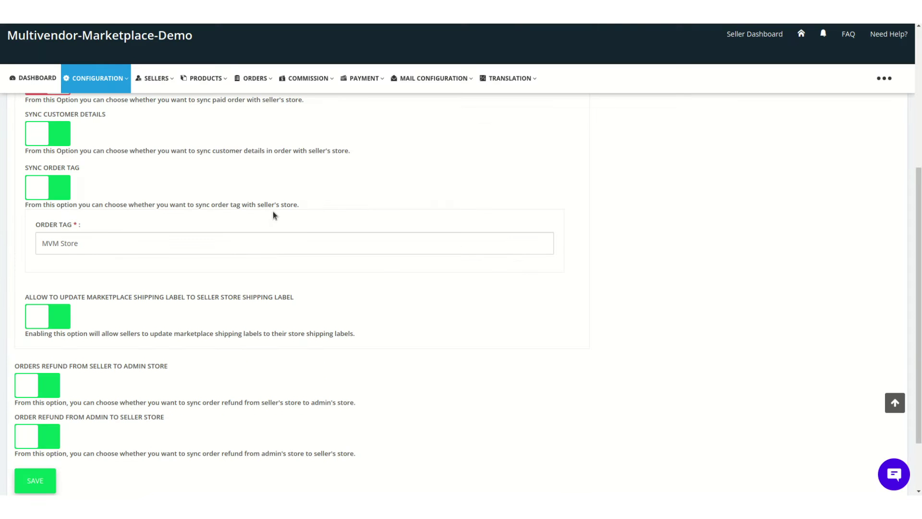
scroll(272, 211, down, 3)
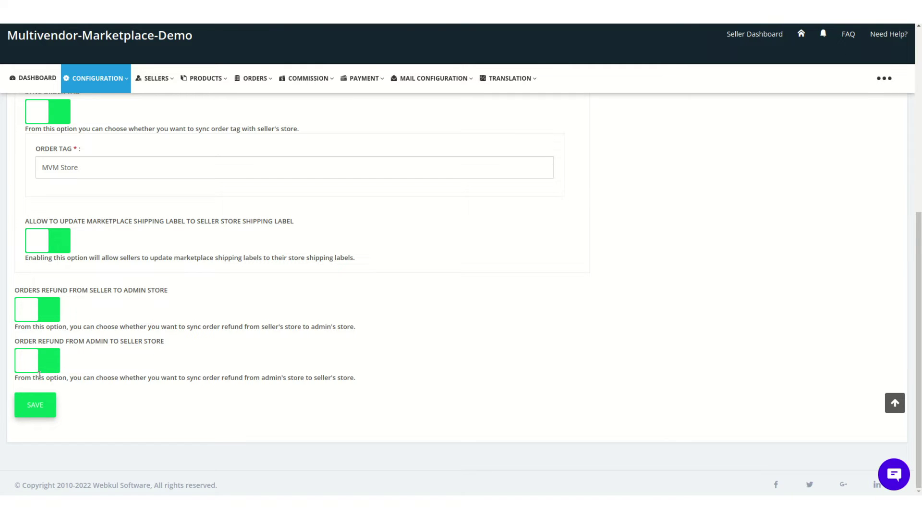
scroll(304, 376, up, 6)
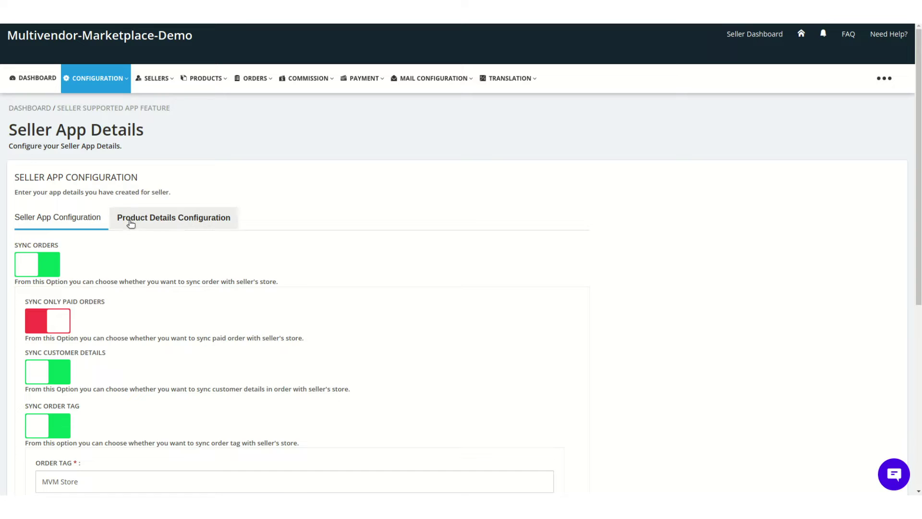
click(165, 222)
Step: Review the product toggles, leaving Product Inventory Policy Update off, and save the product details configuration
scroll(644, 244, up, 3)
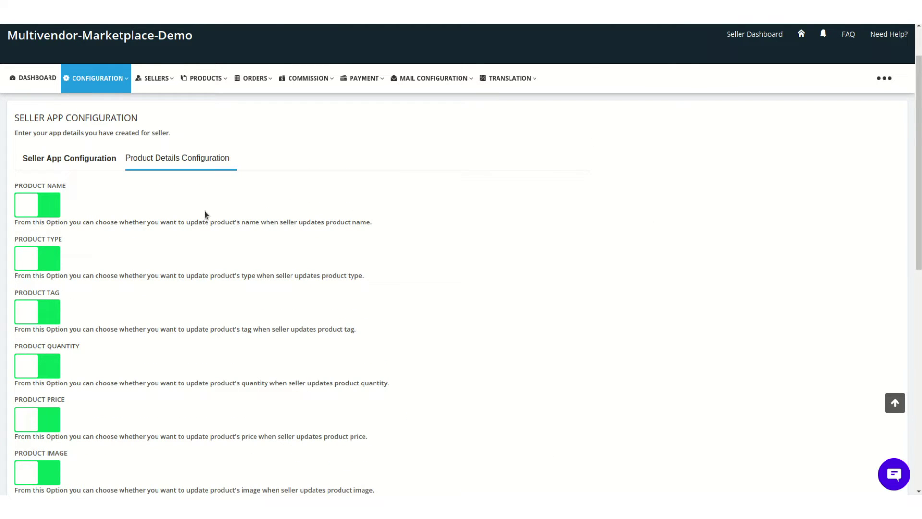
scroll(157, 288, down, 1)
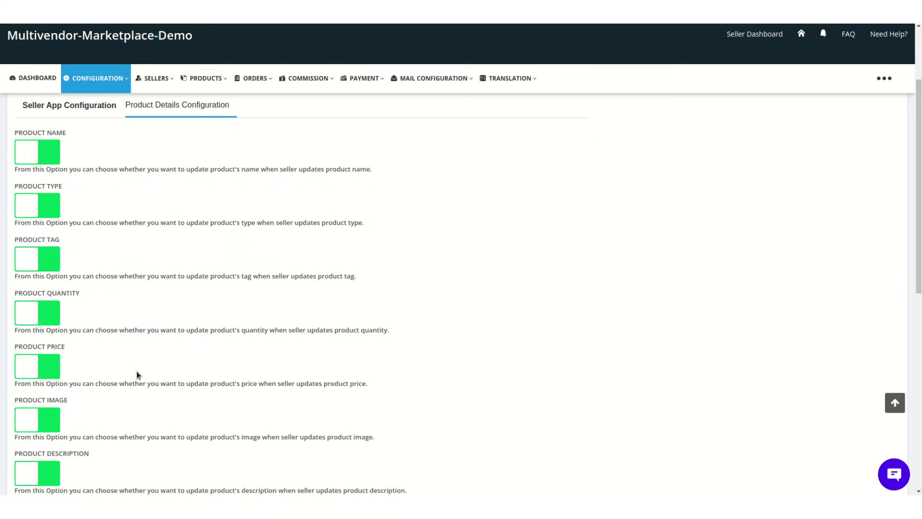
scroll(136, 375, down, 4)
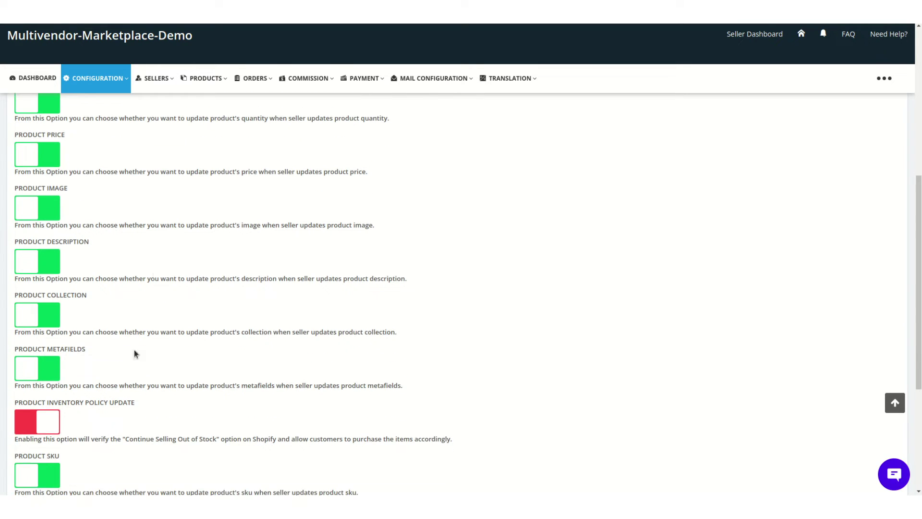
scroll(175, 354, down, 2)
scroll(298, 346, down, 2)
scroll(81, 266, down, 1)
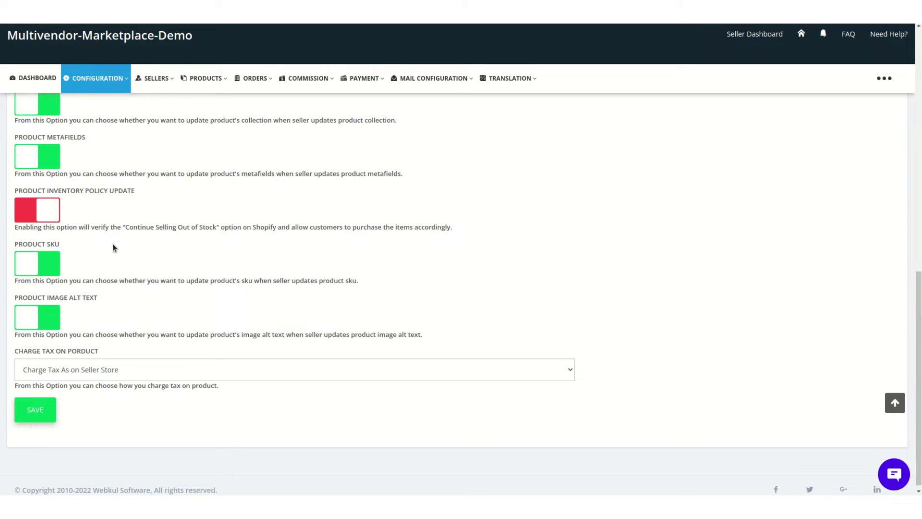
drag(125, 226, 217, 230)
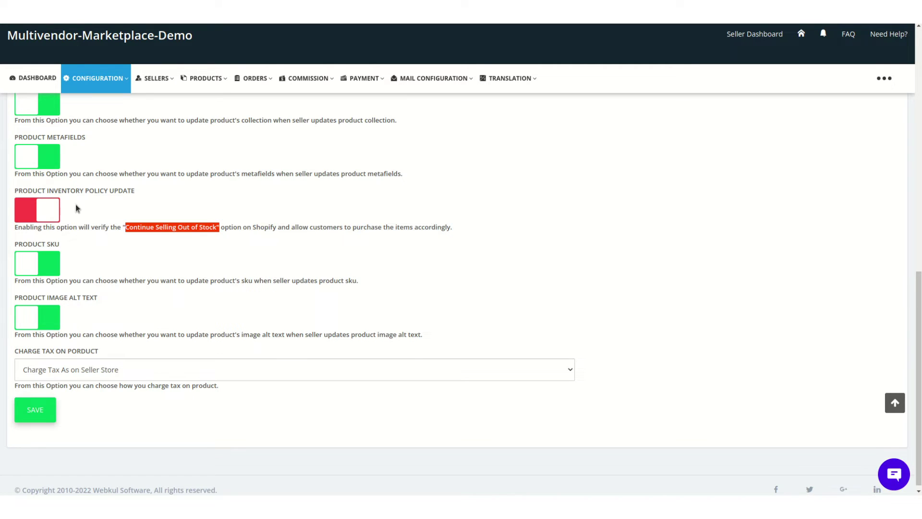
click(36, 422)
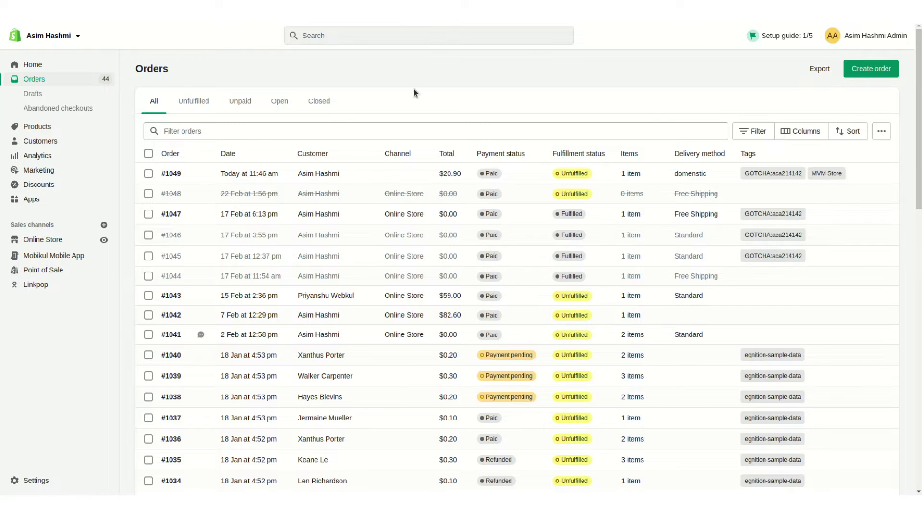
Step: Go to the installed Apps list from the Shopify admin sidebar
click(41, 200)
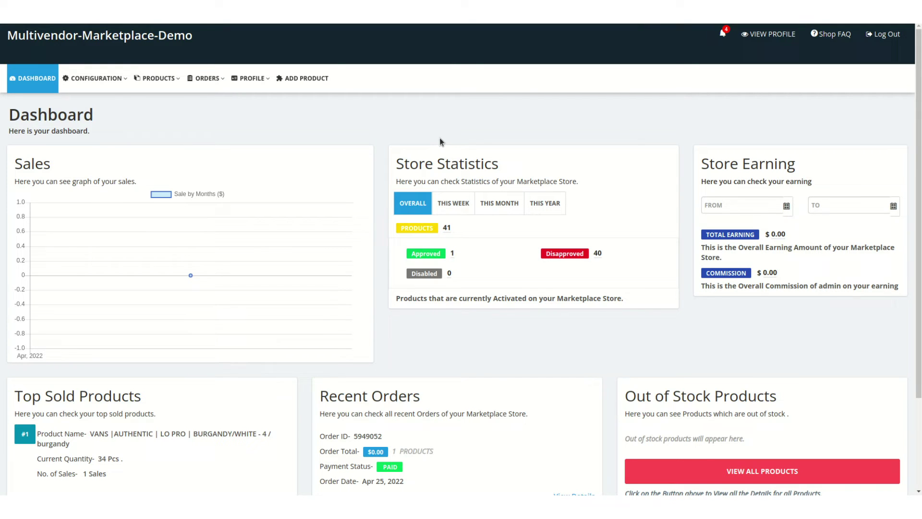
Step: Open Seller Sync App Configuration to view the seller store URL and app credentials
click(104, 90)
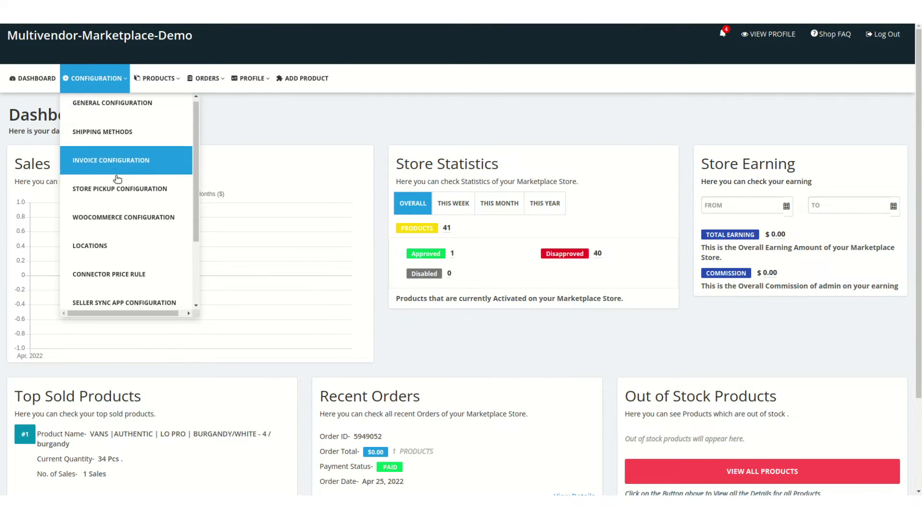
scroll(117, 188, down, 2)
scroll(115, 216, down, 2)
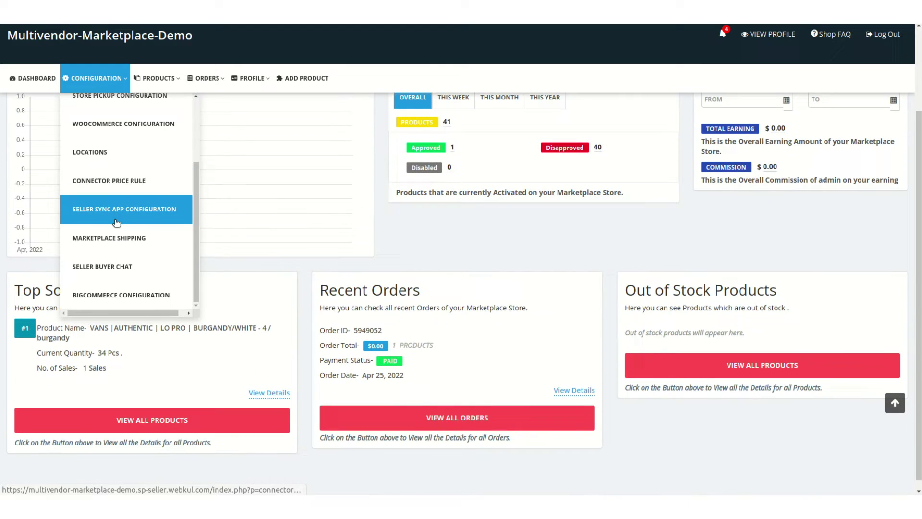
click(116, 217)
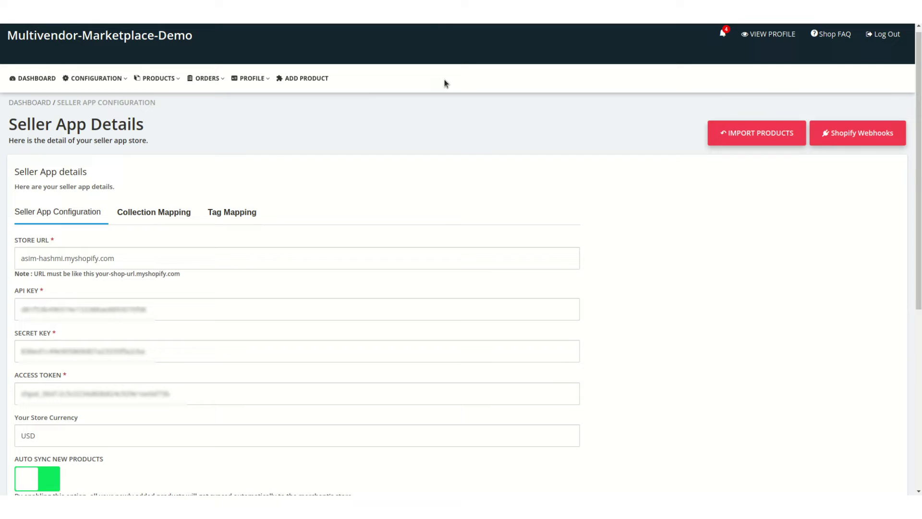
scroll(382, 253, down, 5)
scroll(383, 253, up, 5)
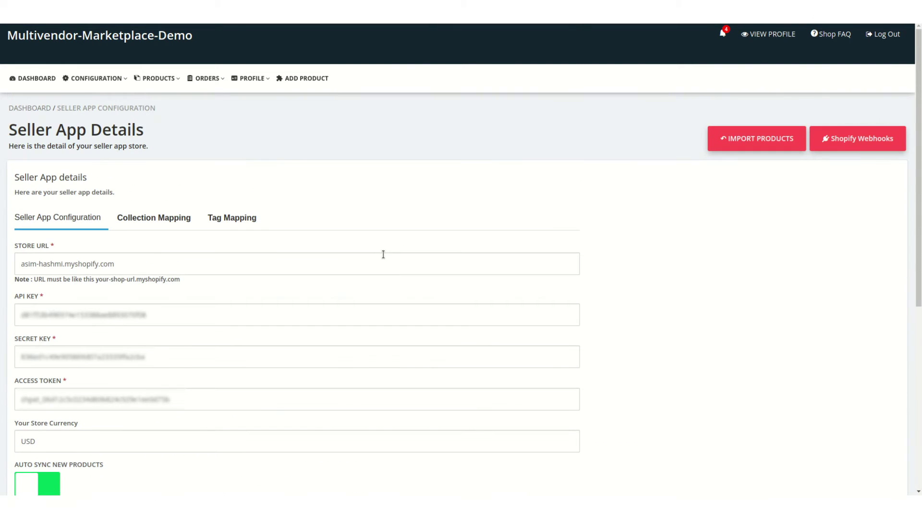
scroll(139, 272, down, 2)
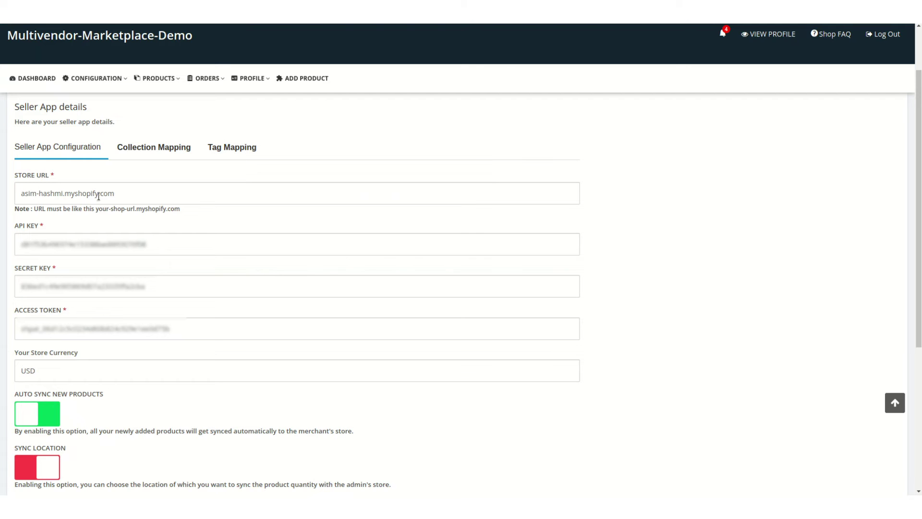
Step: Create a custom app named 'store connector MVM app' from the Shopify app development page
click(99, 194)
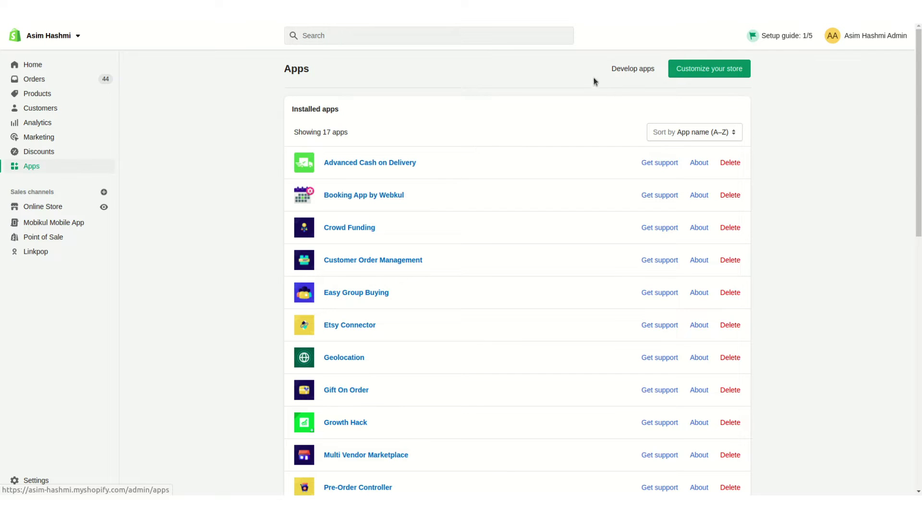
click(629, 76)
click(715, 70)
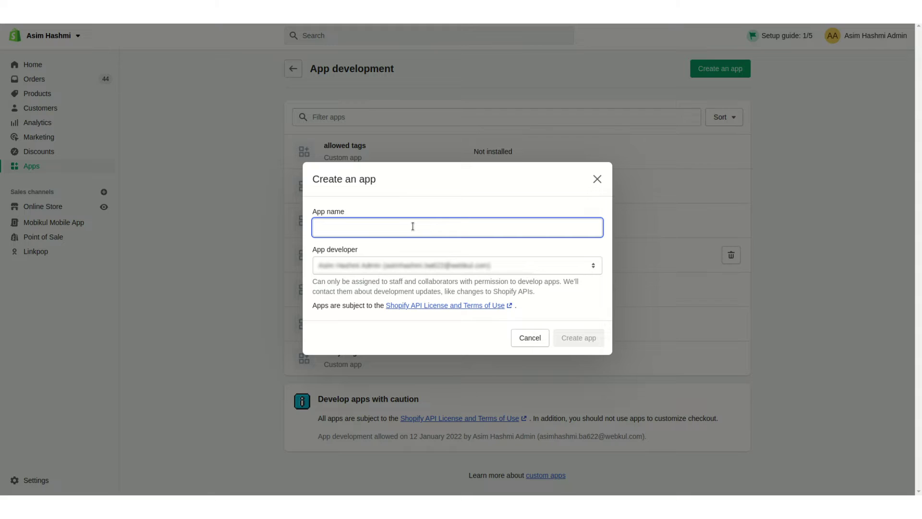
text(store conn)
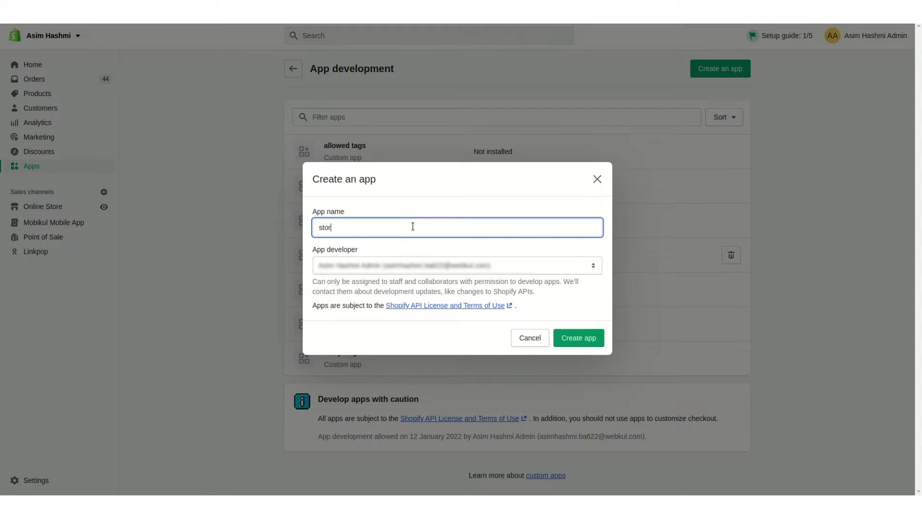
text(ector app)
key(BackSpace)
key(BackSpace)
key(BackSpace)
text(s)
key(BackSpace)
text(MVM app)
click(571, 339)
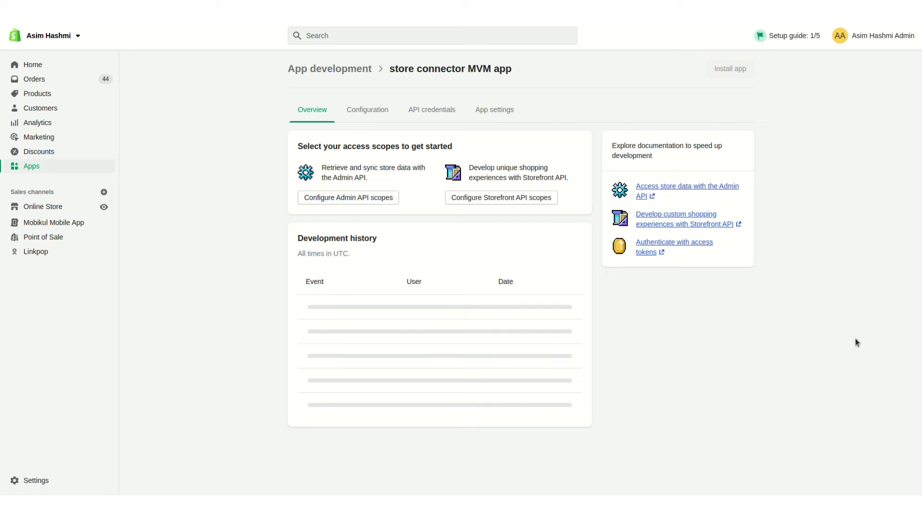
Step: Grant access to assigned fulfillment orders and review the guide's list of required permissions
click(361, 198)
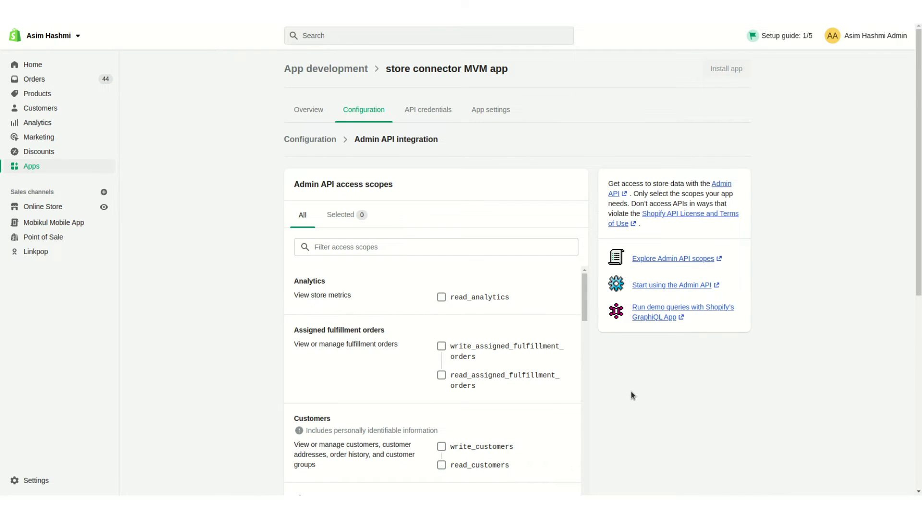
scroll(631, 391, down, 3)
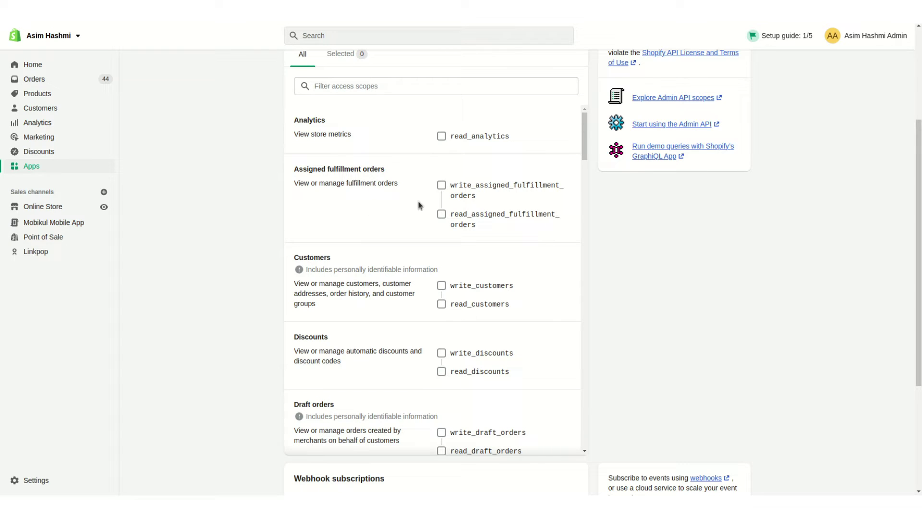
click(439, 184)
key(ctrl+Tab)
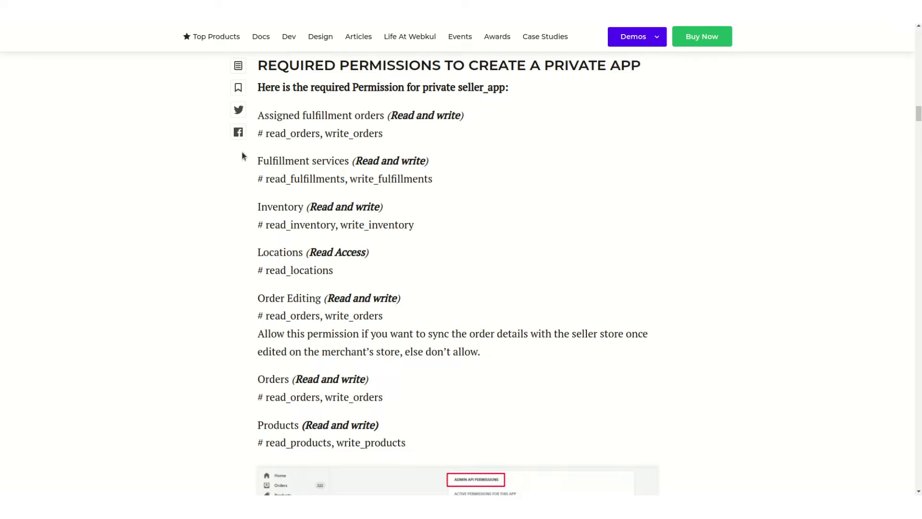
drag(258, 116, 443, 441)
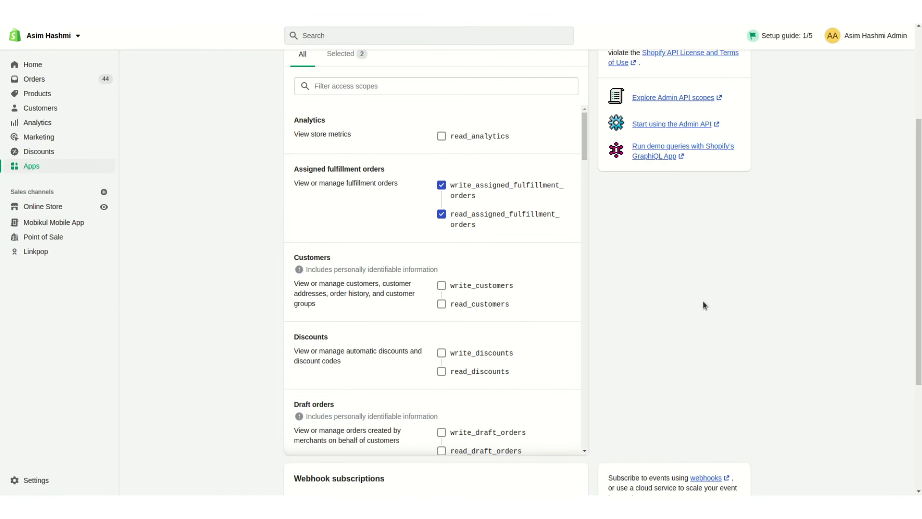
scroll(450, 328, down, 3)
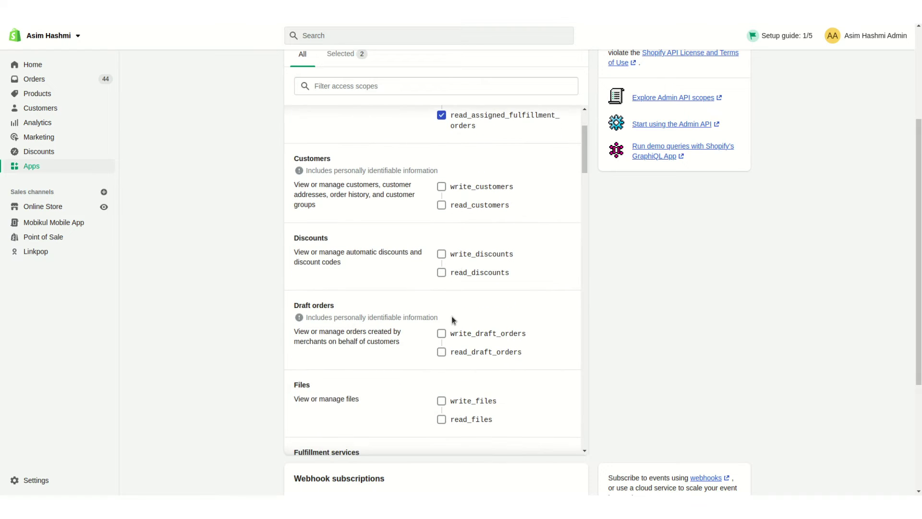
scroll(451, 314, down, 2)
scroll(452, 320, up, 3)
Step: Grant read and write access to customers, fulfillments and inventory
click(441, 219)
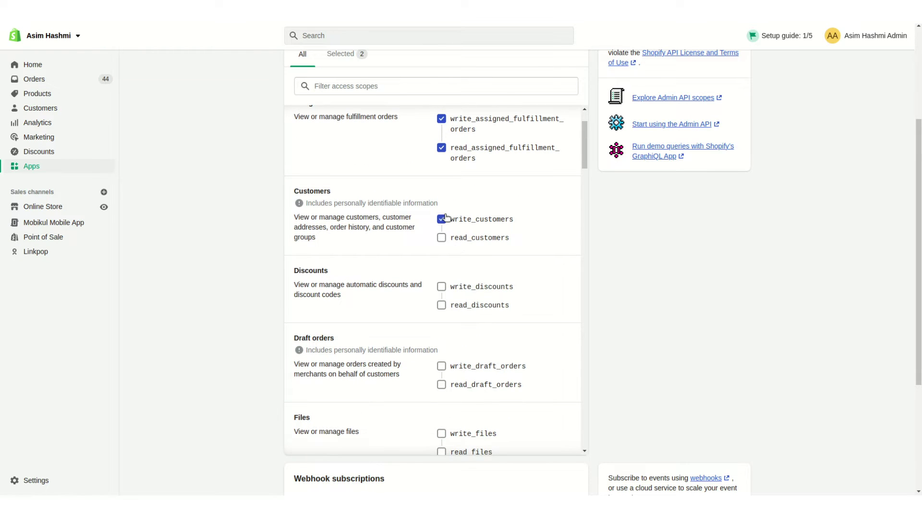
click(442, 237)
scroll(580, 295, down, 5)
click(441, 288)
click(442, 307)
scroll(424, 331, down, 3)
scroll(431, 313, down, 1)
click(442, 271)
click(442, 290)
Step: Grant read and write access to order edits and product listings, then save the scopes
scroll(409, 324, down, 4)
scroll(409, 324, down, 5)
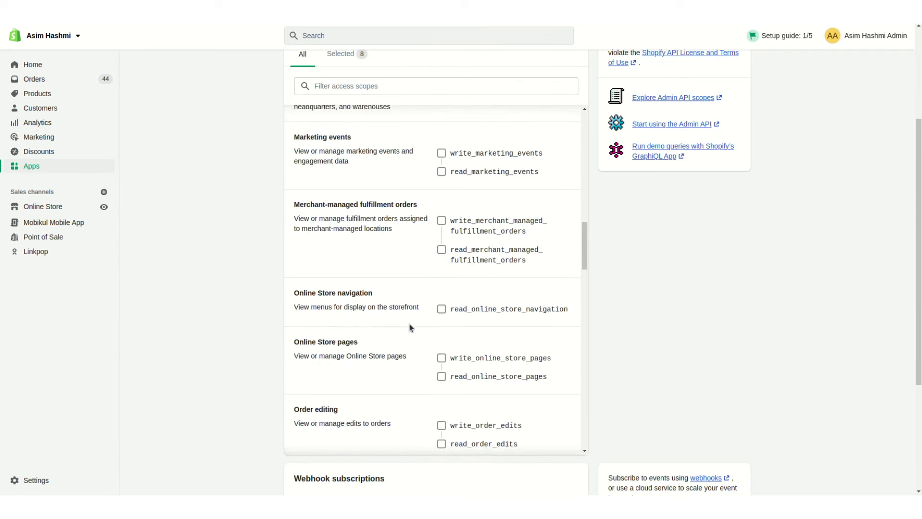
click(442, 286)
scroll(414, 332, down, 7)
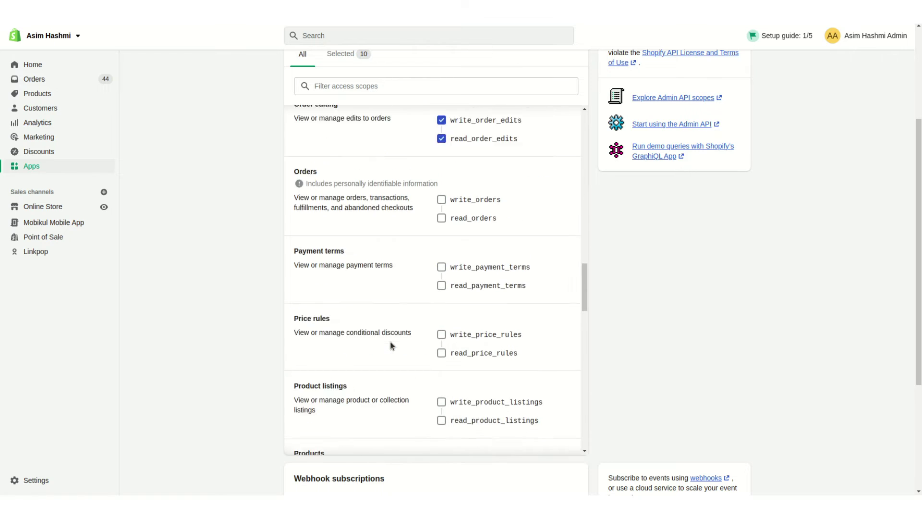
click(442, 239)
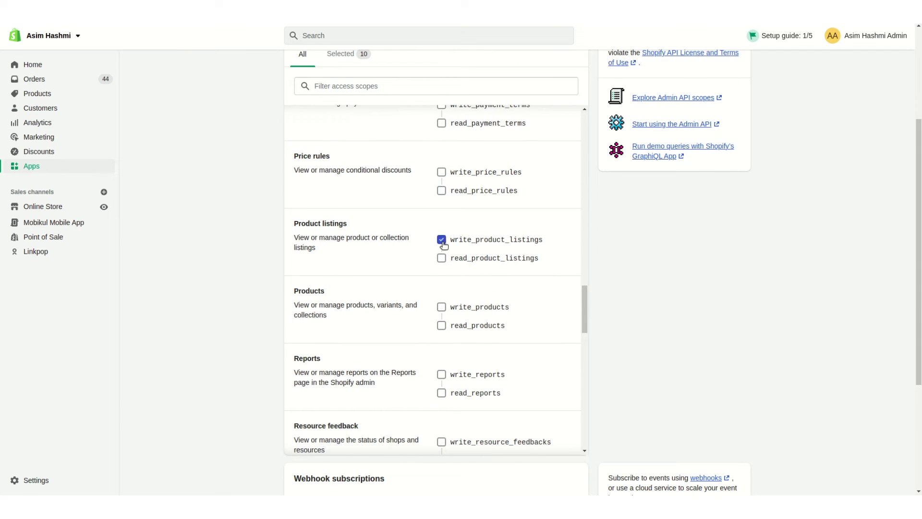
scroll(771, 337, down, 4)
click(734, 485)
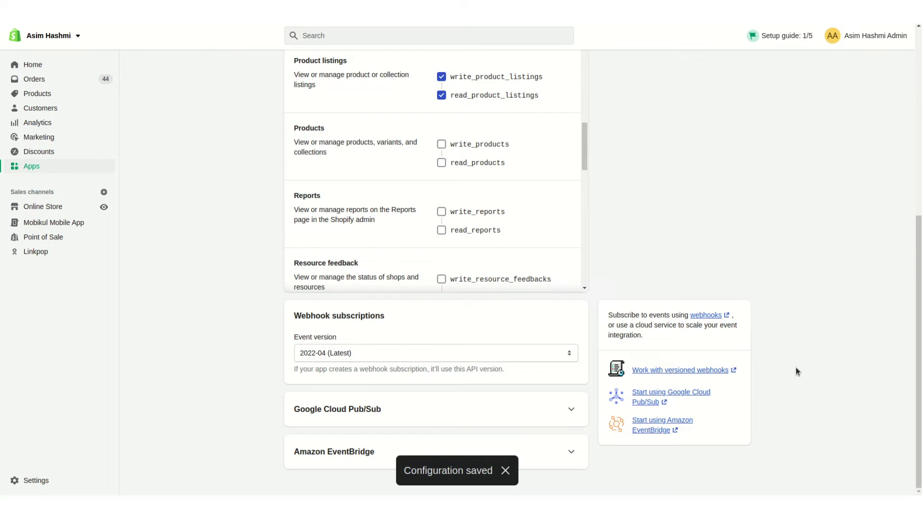
Step: Install the store connector MVM app, then reveal and copy its Admin API access token
scroll(736, 191, up, 7)
click(735, 73)
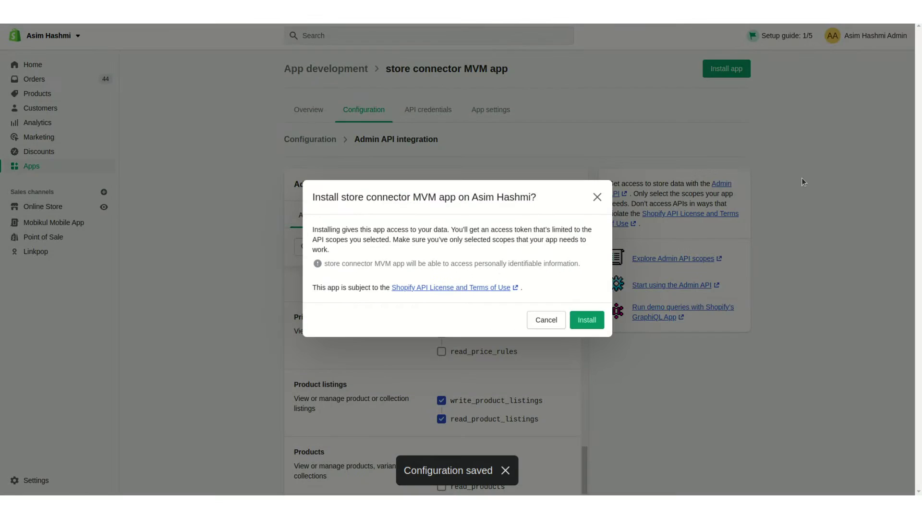
click(586, 319)
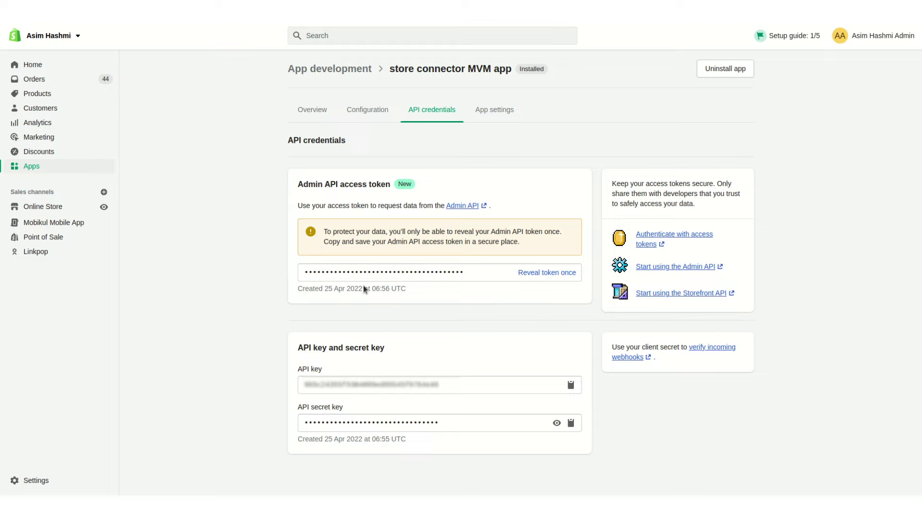
click(546, 273)
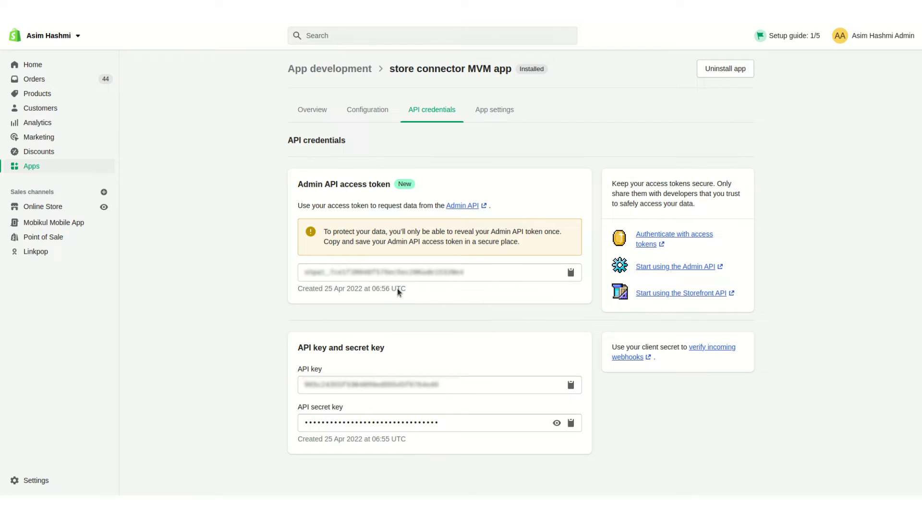
click(570, 272)
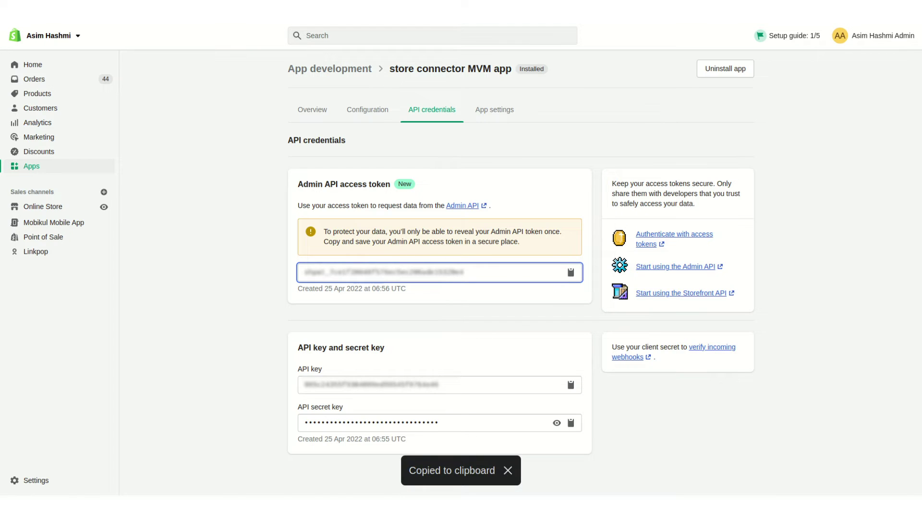
key(alt+Tab)
Step: Paste the new Shopify token into the Access Token field and check the API and secret keys
triple_click(144, 329)
key(ctrl+v)
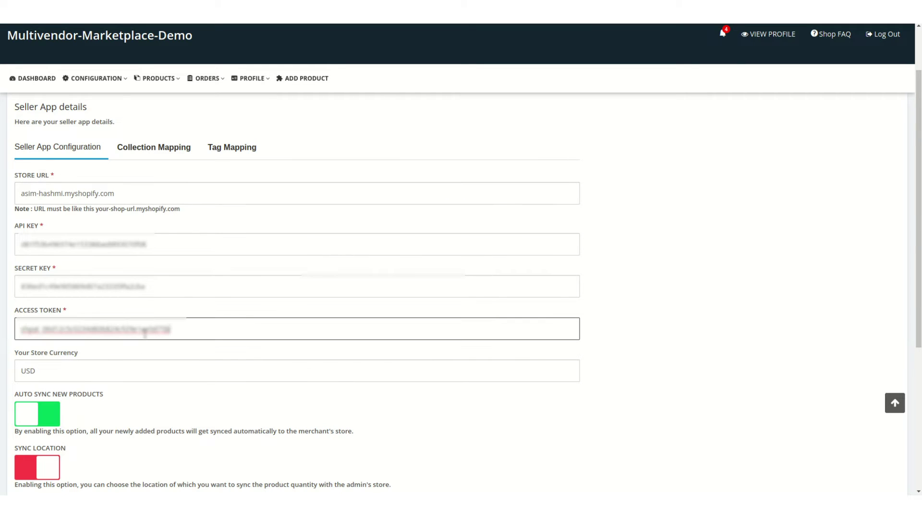
triple_click(145, 331)
triple_click(154, 251)
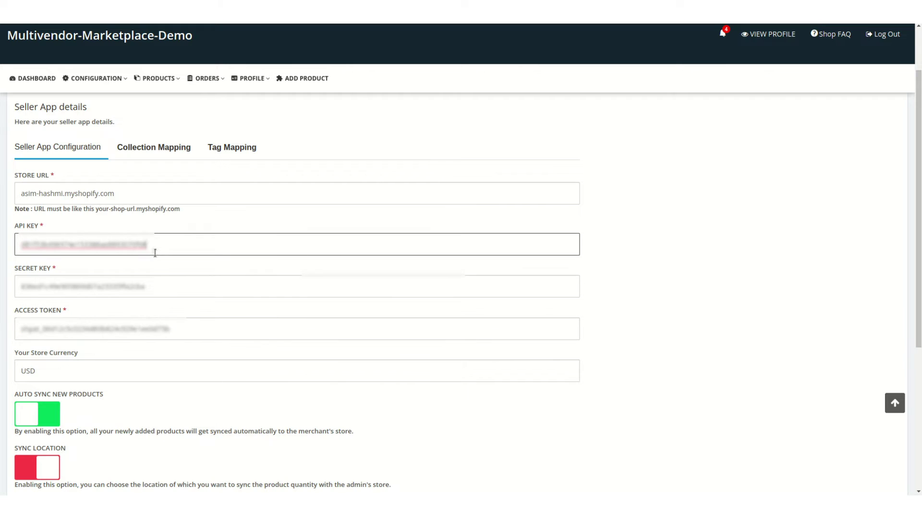
triple_click(151, 280)
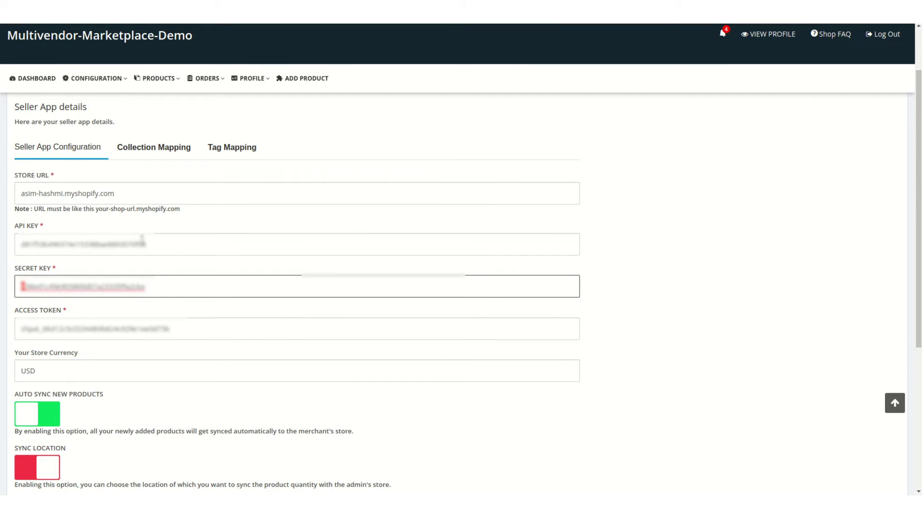
click(635, 374)
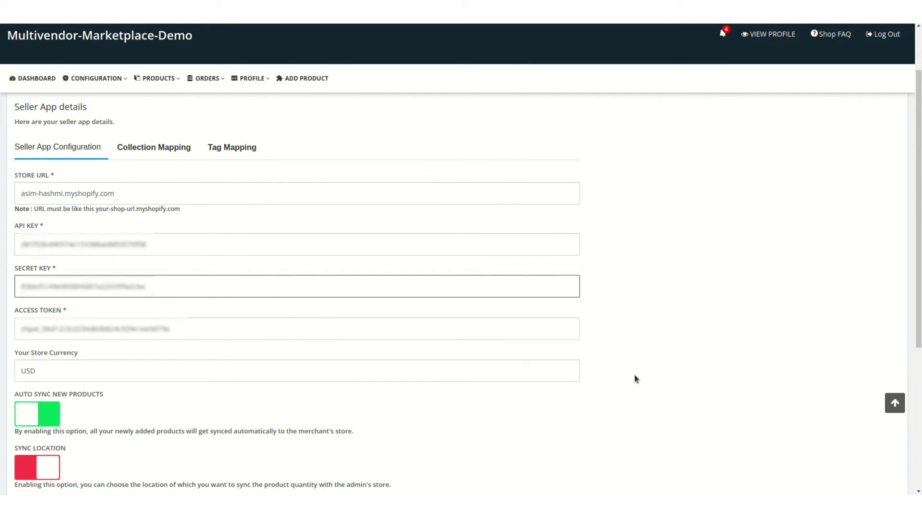
scroll(634, 375, down, 3)
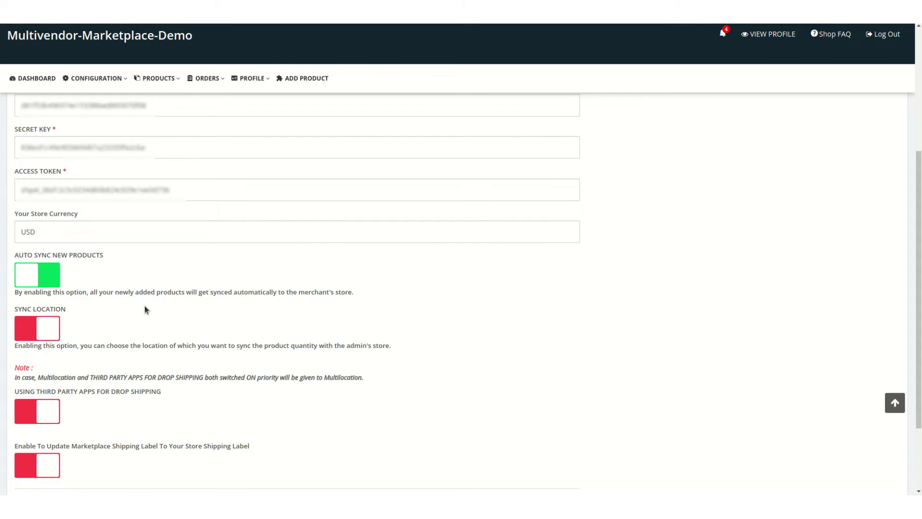
Step: Turn on Sync Location with A-67 ticked and save the seller app configuration
click(57, 336)
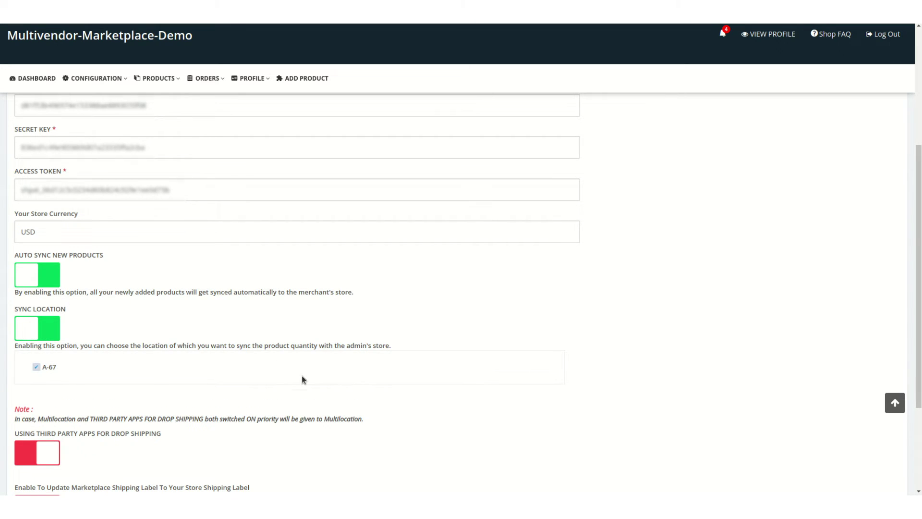
scroll(351, 370, down, 1)
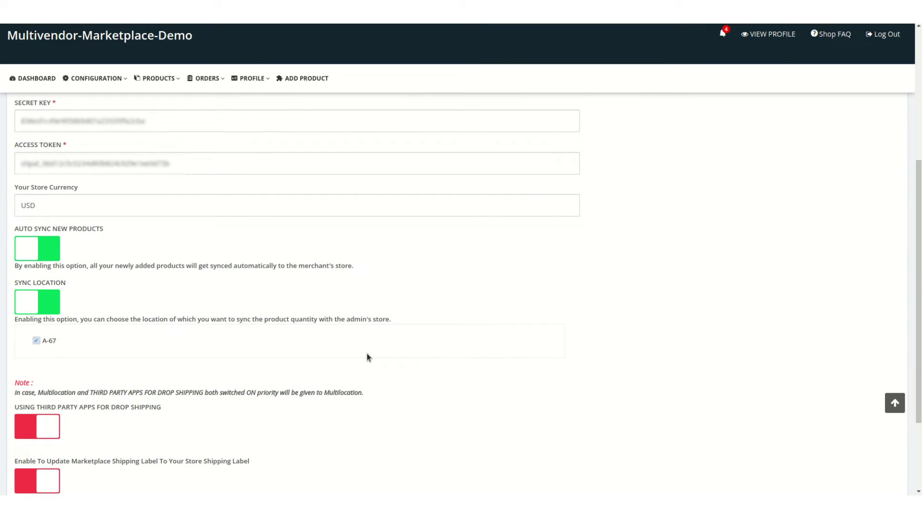
scroll(194, 357, down, 2)
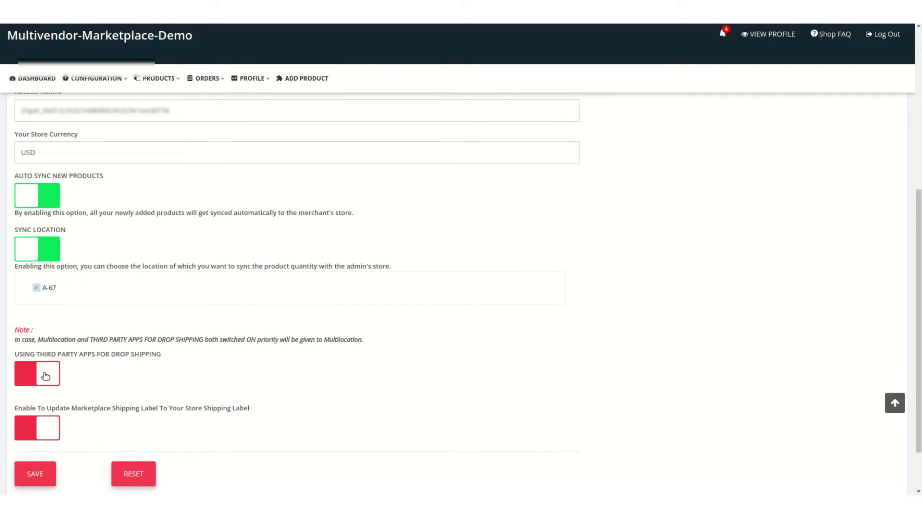
scroll(292, 422, down, 2)
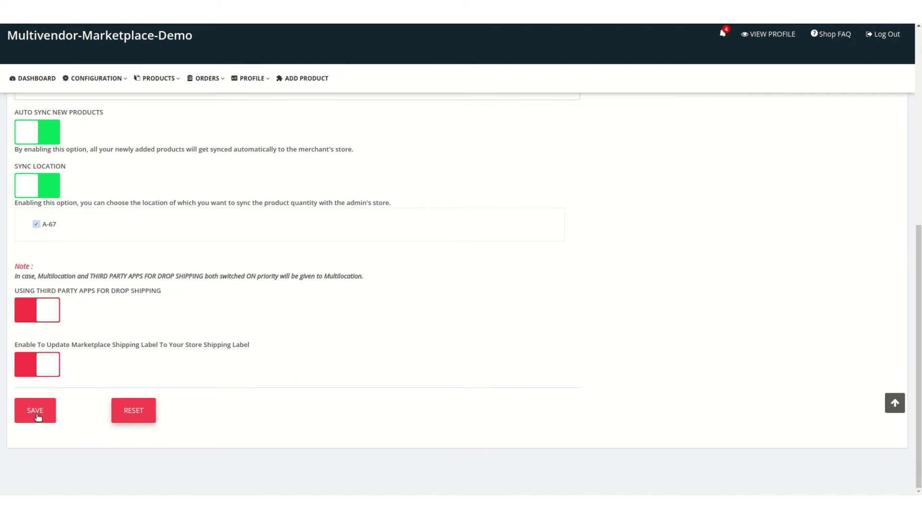
click(52, 311)
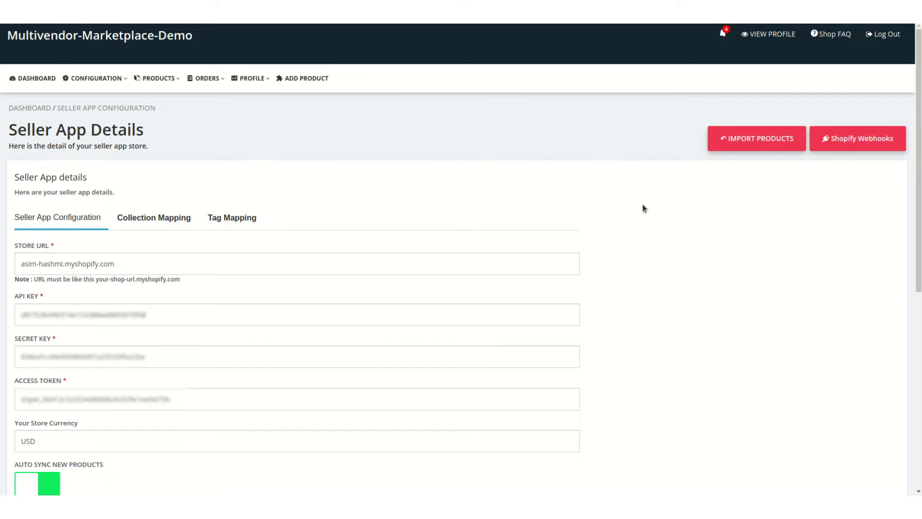
Step: Open the store's Shopify Webhooks list
scroll(626, 302, down, 2)
scroll(672, 313, up, 2)
click(865, 140)
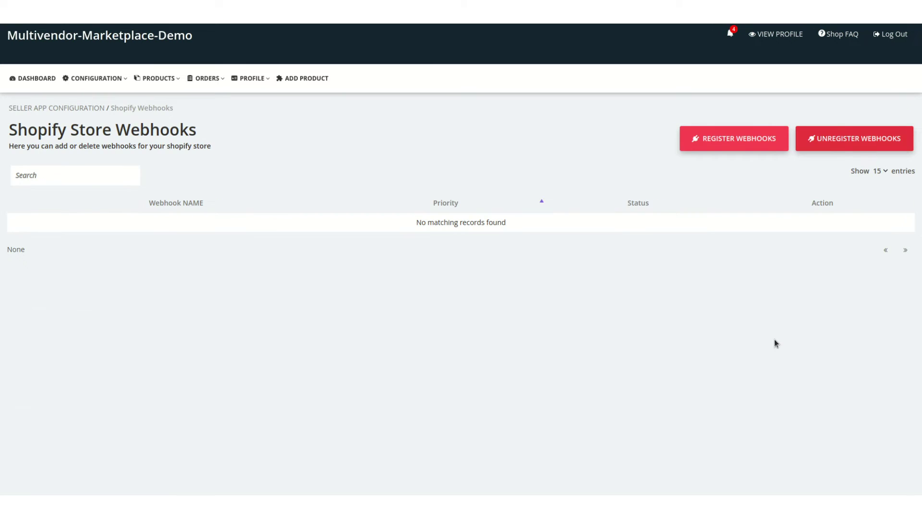
Step: Unregister the refunds/create webhook and confirm
scroll(335, 323, down, 2)
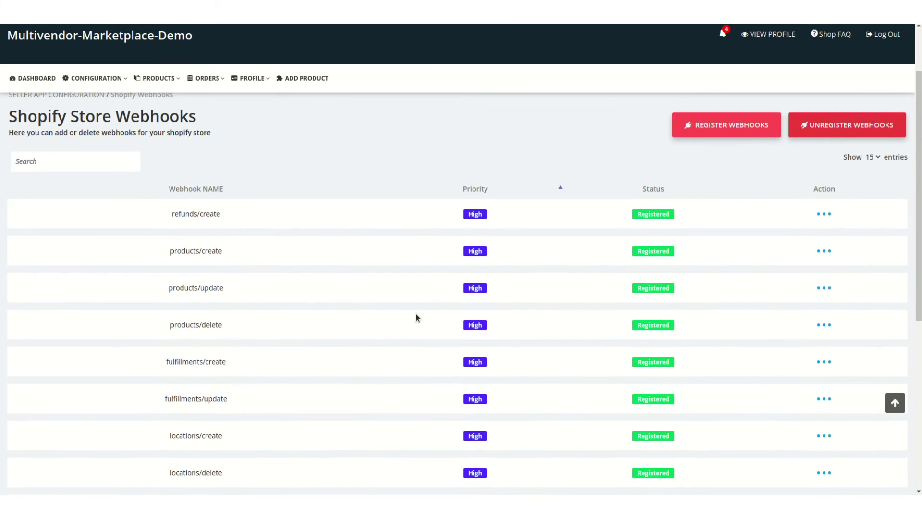
scroll(417, 318, down, 3)
scroll(416, 317, up, 2)
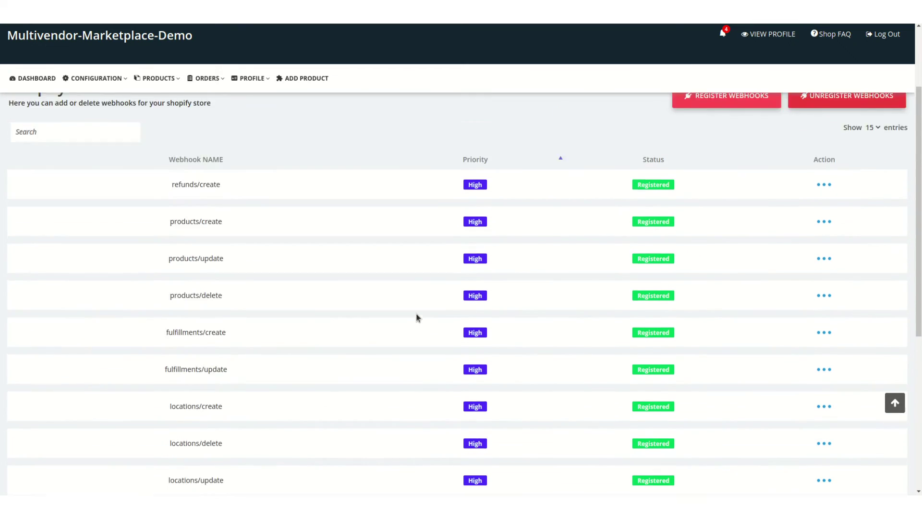
scroll(417, 317, up, 2)
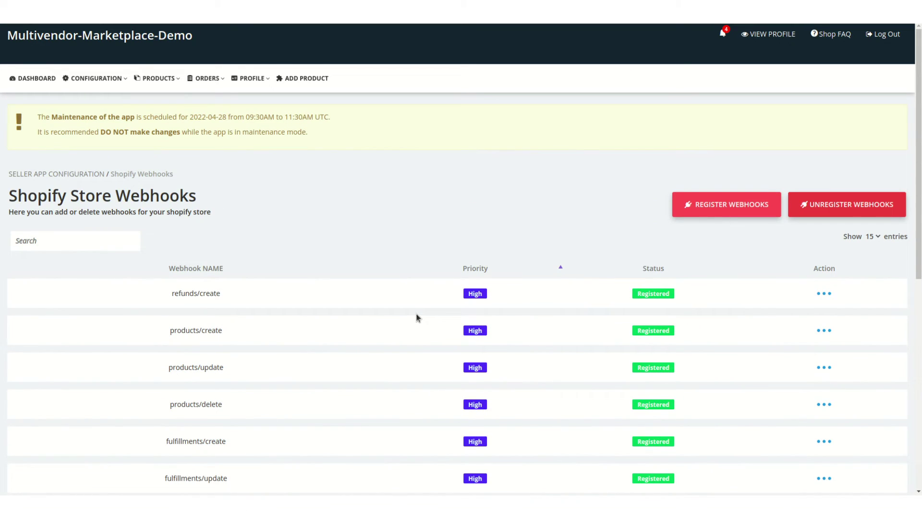
click(828, 297)
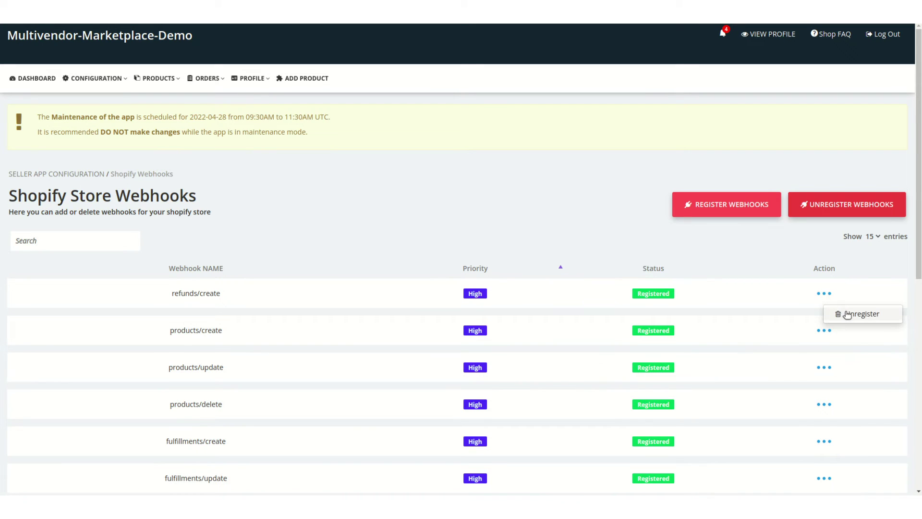
click(848, 315)
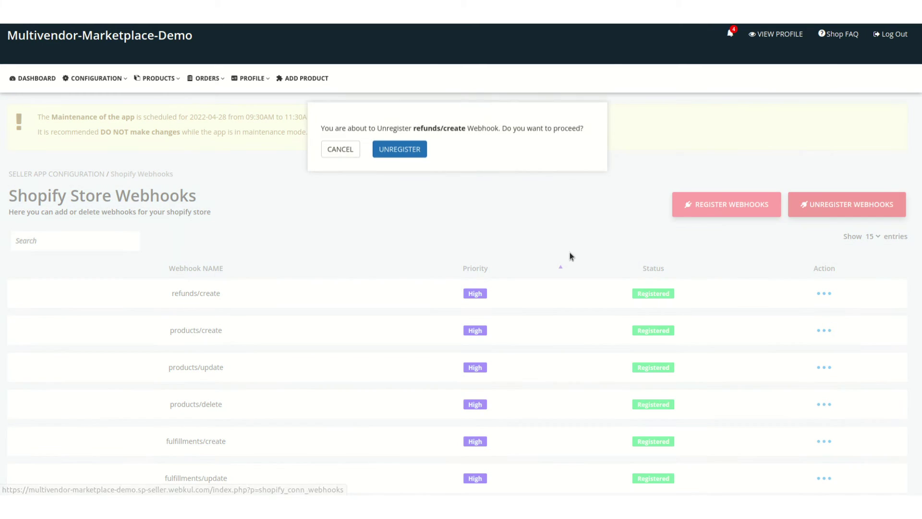
click(395, 149)
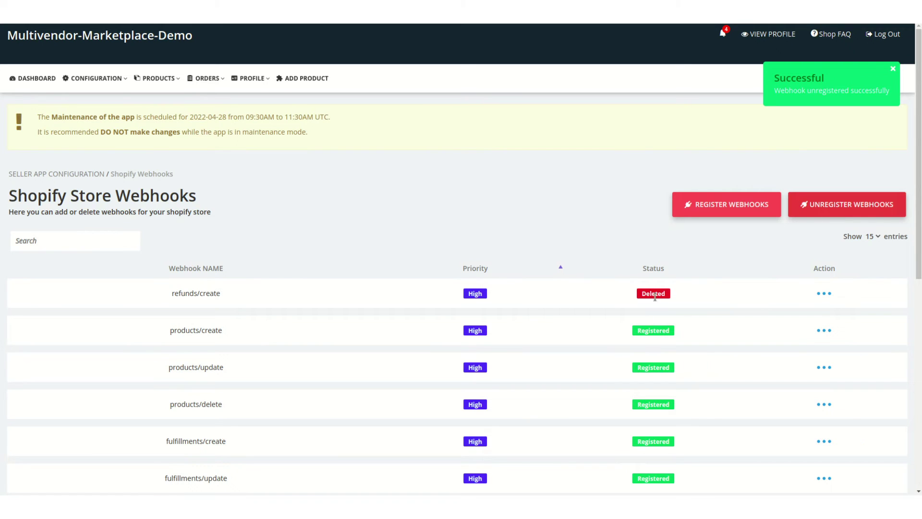
Step: Register refunds/create again, then go back to the Seller App Configuration page
click(824, 293)
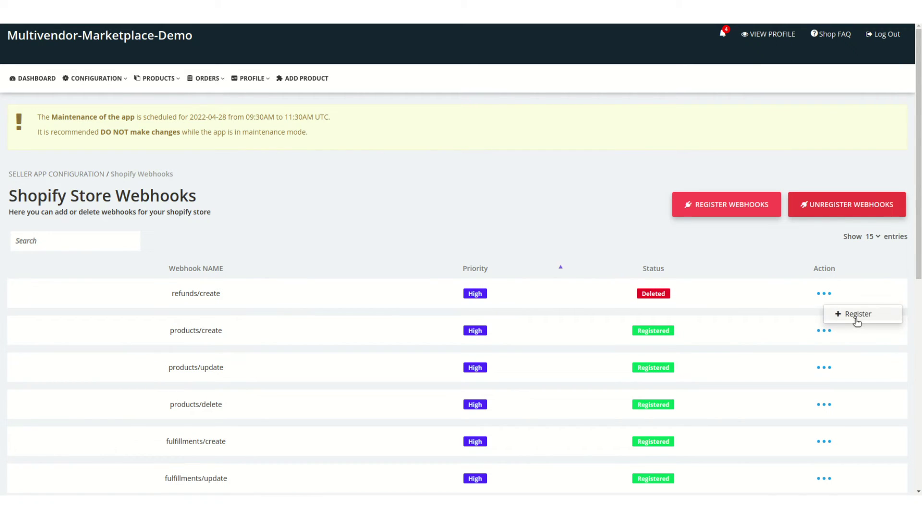
click(857, 315)
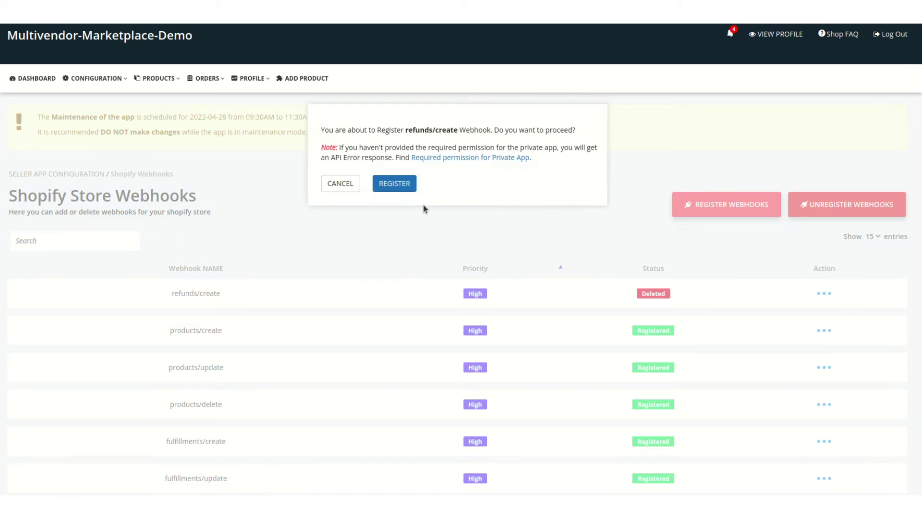
click(392, 185)
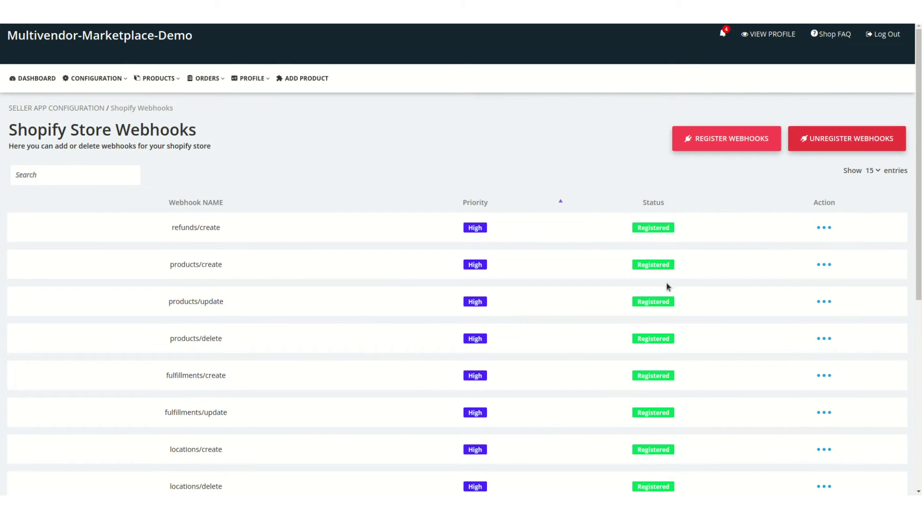
scroll(639, 391, down, 5)
scroll(644, 408, down, 2)
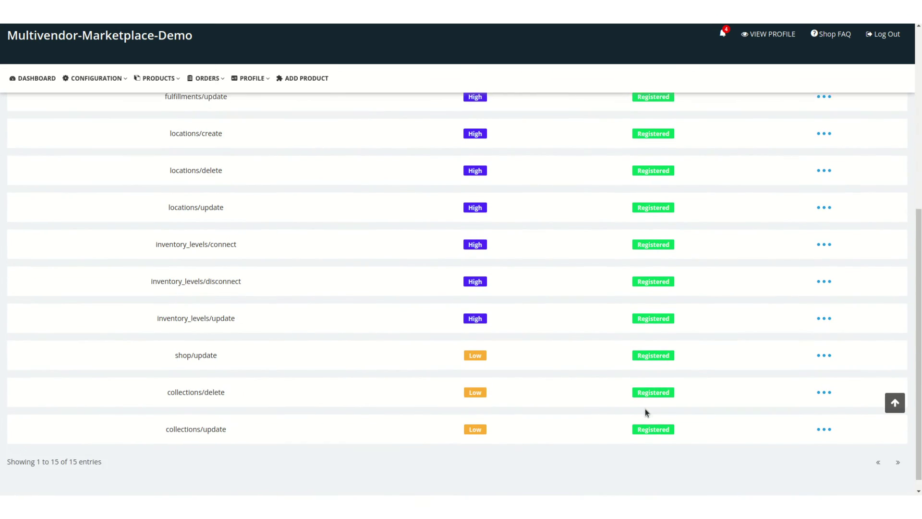
scroll(644, 408, up, 7)
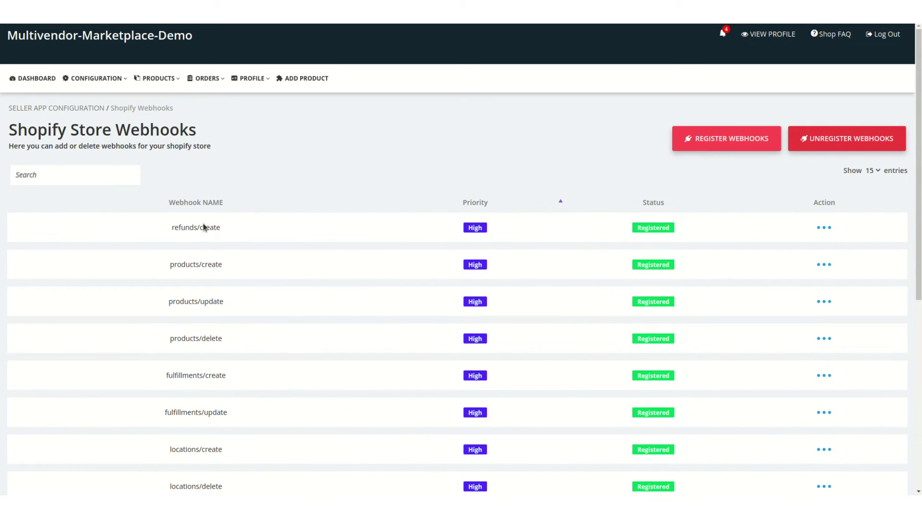
click(71, 109)
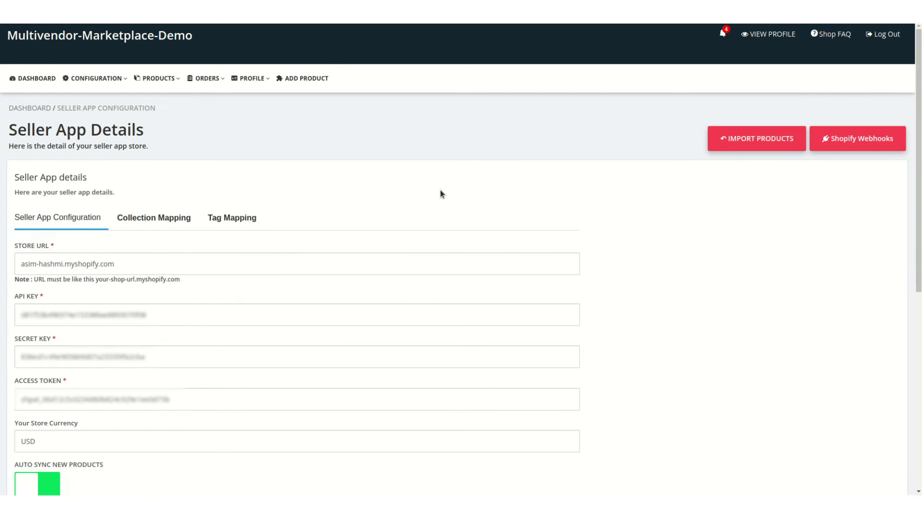
Step: Check the Collection Mapping and the empty Tag Mapping lists, then go to Import Products
click(154, 219)
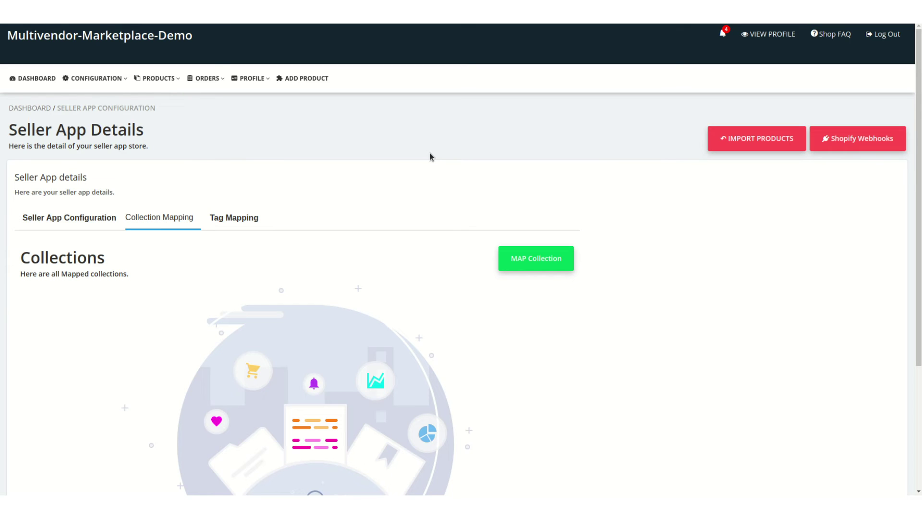
click(217, 223)
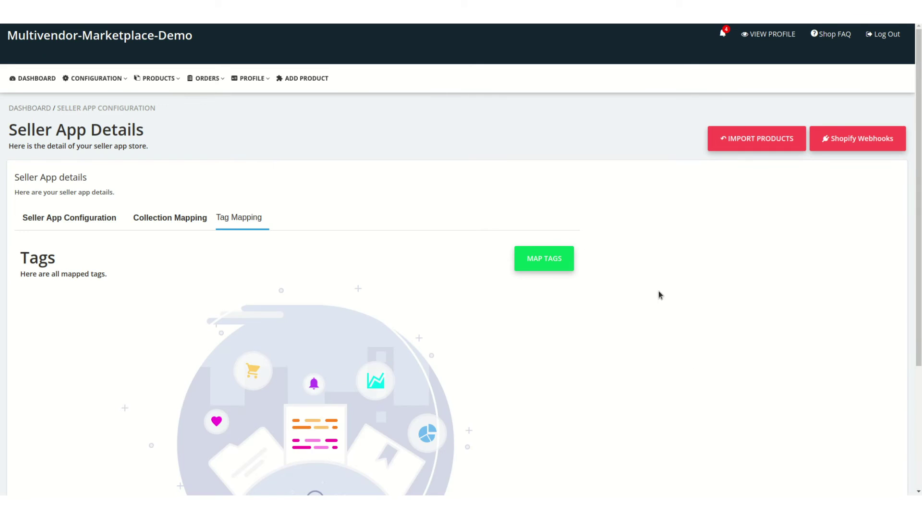
scroll(759, 313, down, 1)
scroll(759, 313, down, 2)
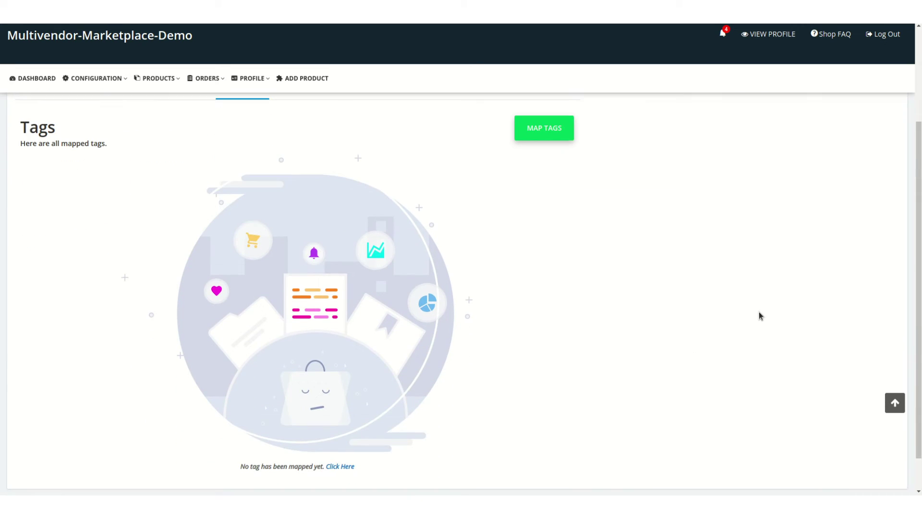
scroll(759, 312, up, 1)
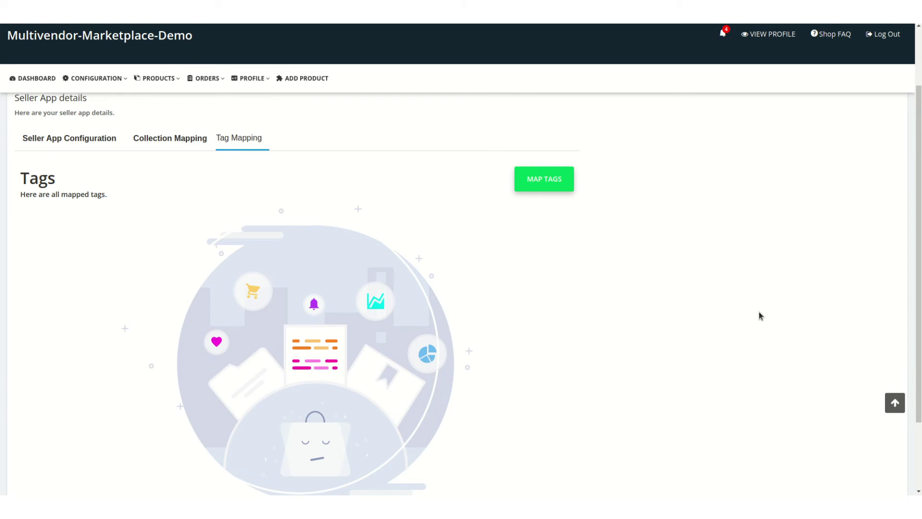
scroll(759, 315, up, 2)
scroll(759, 316, down, 3)
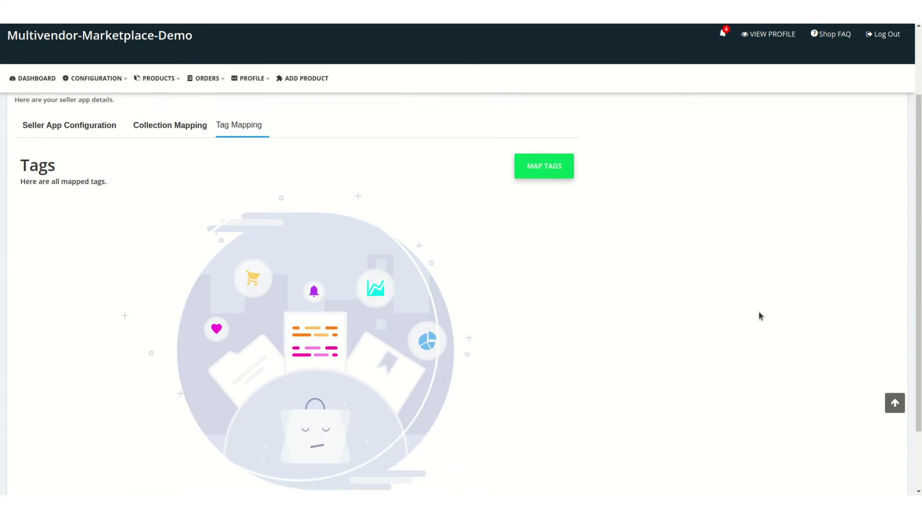
scroll(759, 316, up, 2)
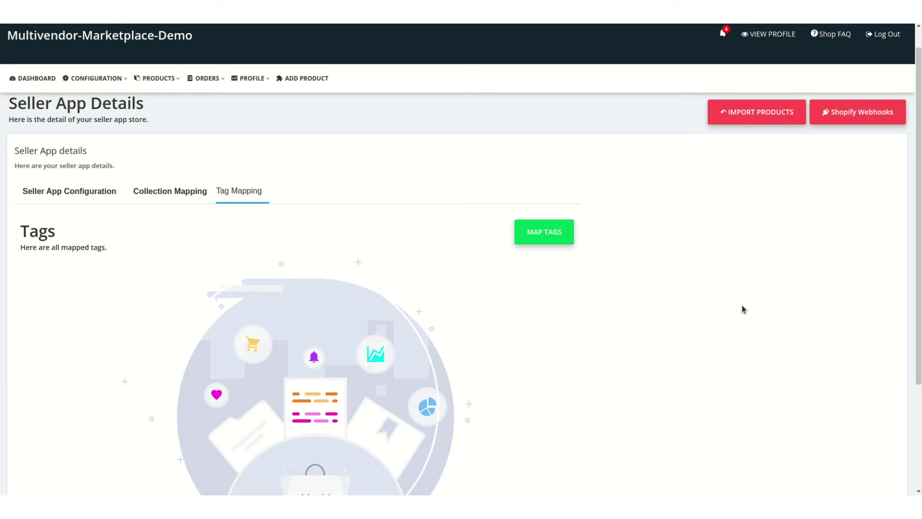
click(767, 117)
Step: Look over the three import methods and begin picking the FROM date
scroll(511, 154, down, 2)
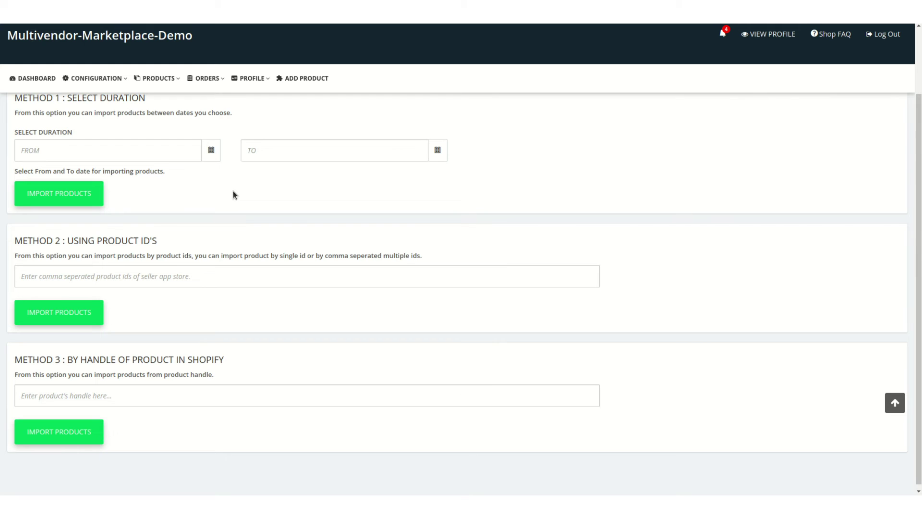
scroll(240, 197, up, 2)
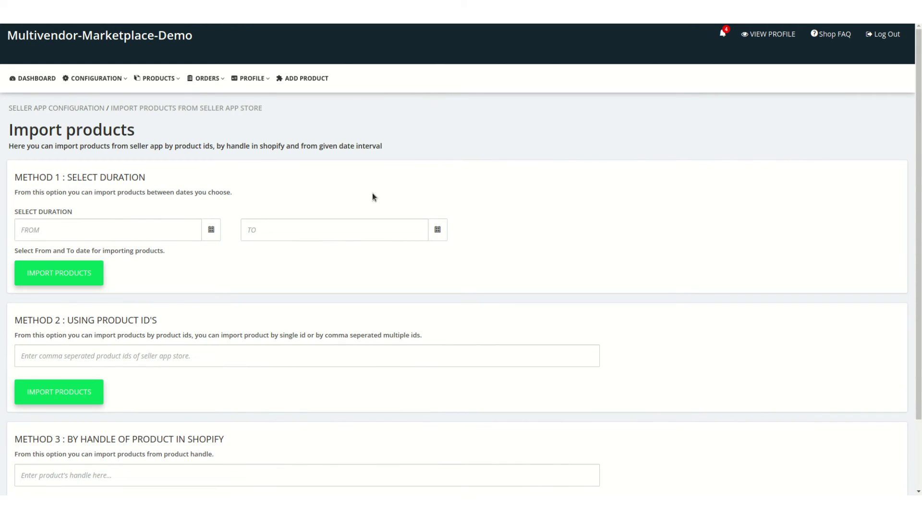
scroll(435, 214, down, 2)
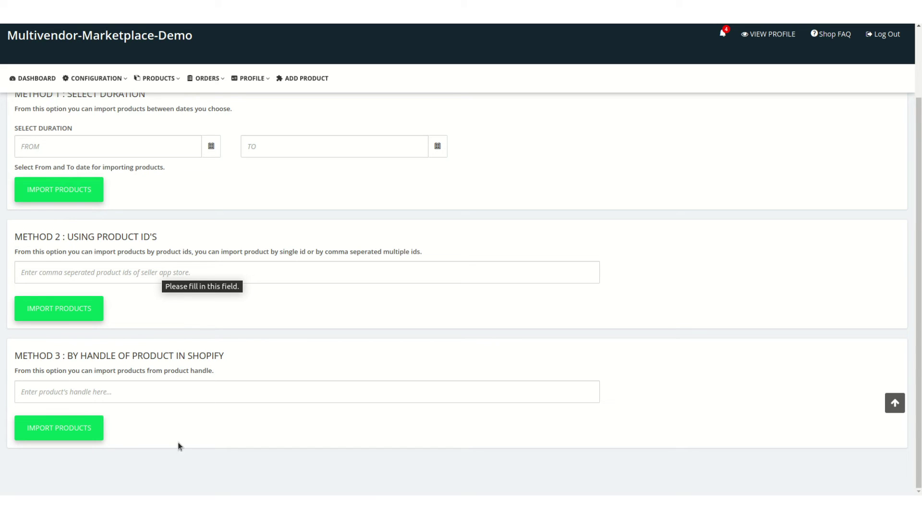
scroll(163, 308, up, 2)
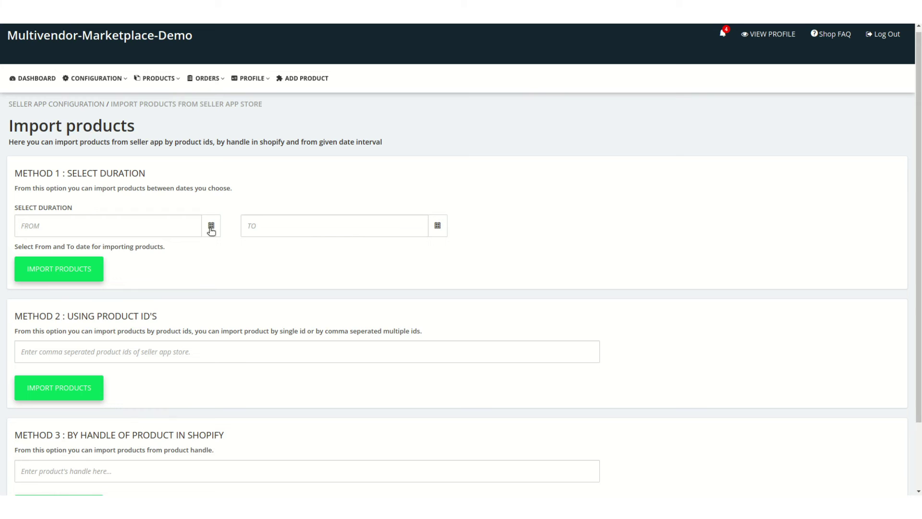
click(93, 226)
Step: Import products dated 2022-01-19 to 2022-04-01, then open the Products Listing
click(64, 248)
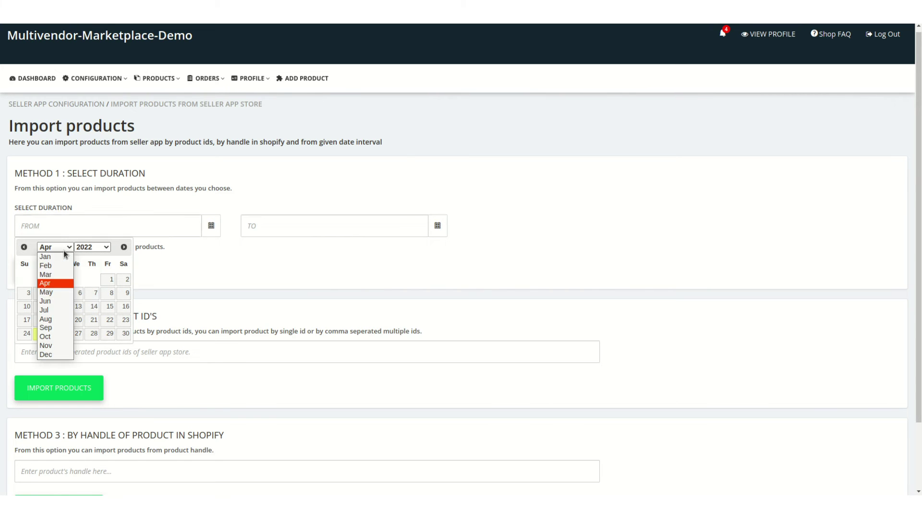
click(63, 256)
click(123, 281)
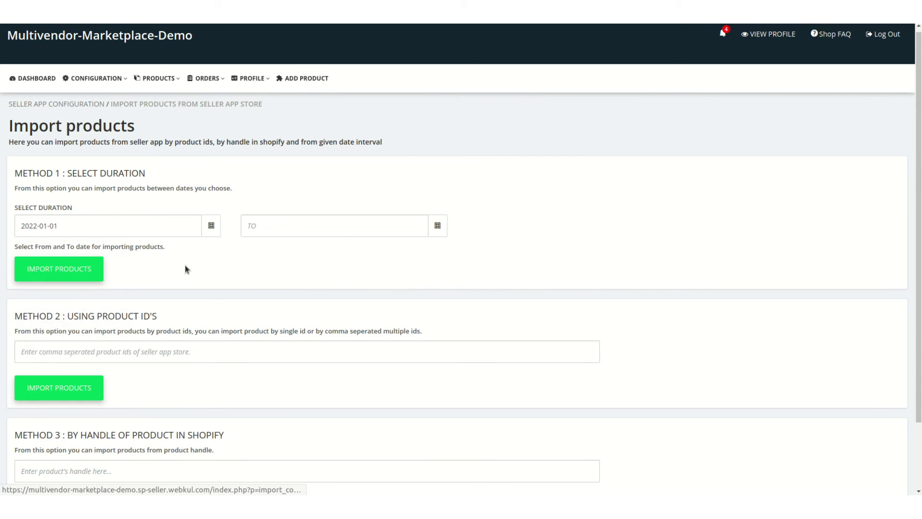
click(119, 232)
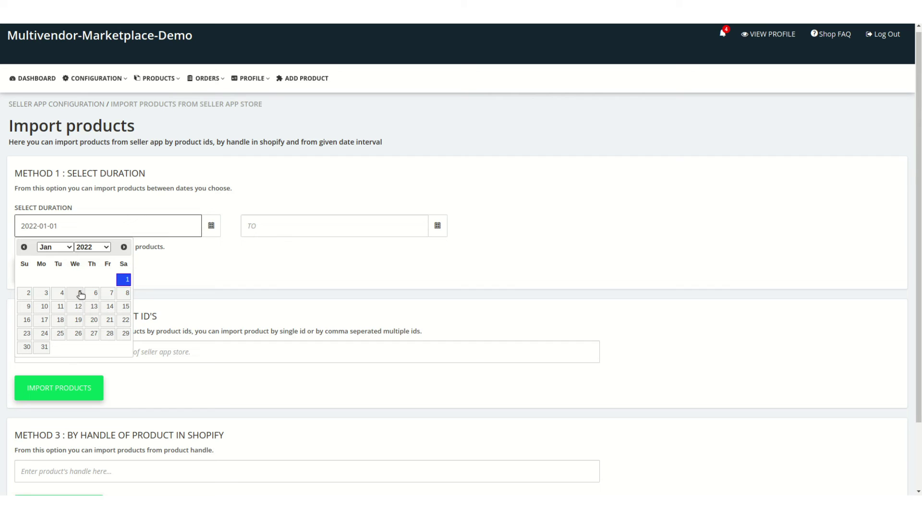
click(78, 320)
click(330, 228)
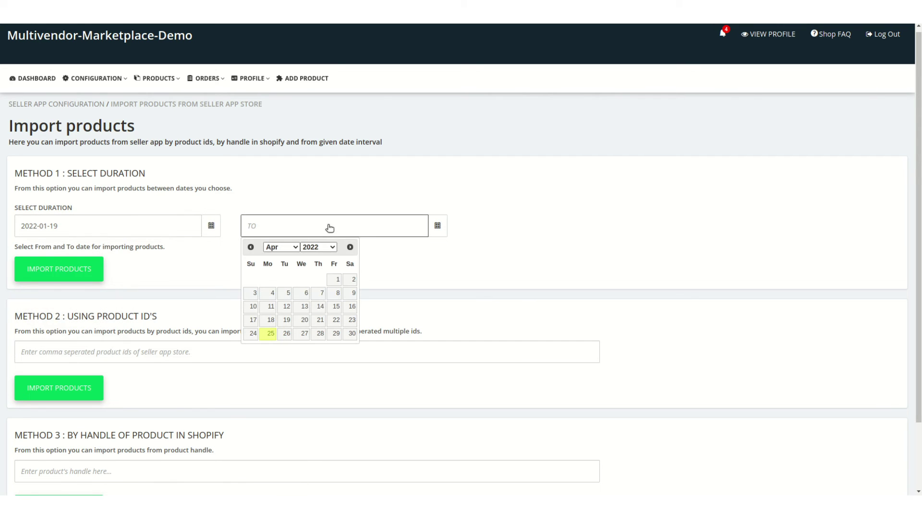
click(336, 279)
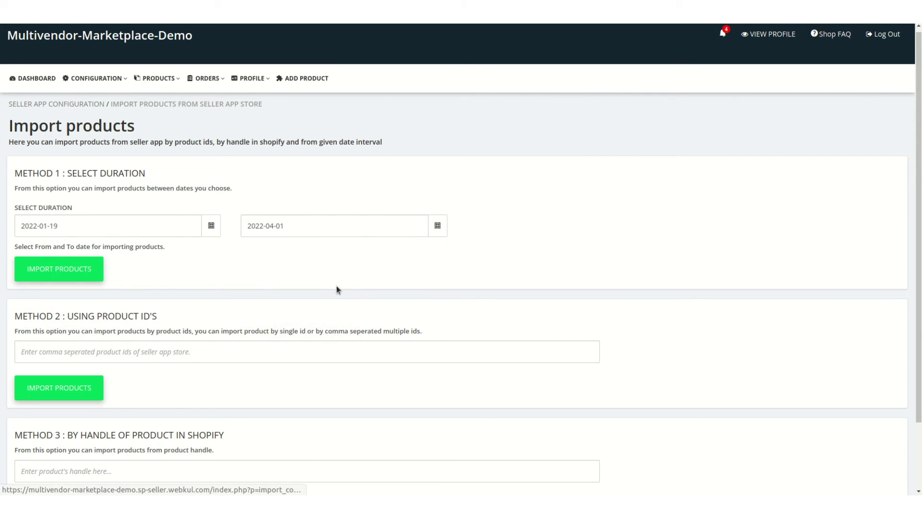
click(20, 276)
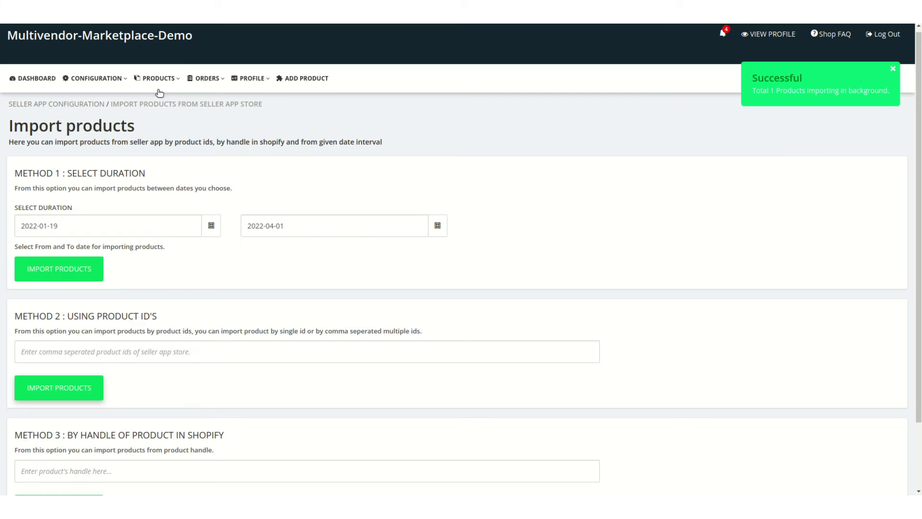
click(171, 98)
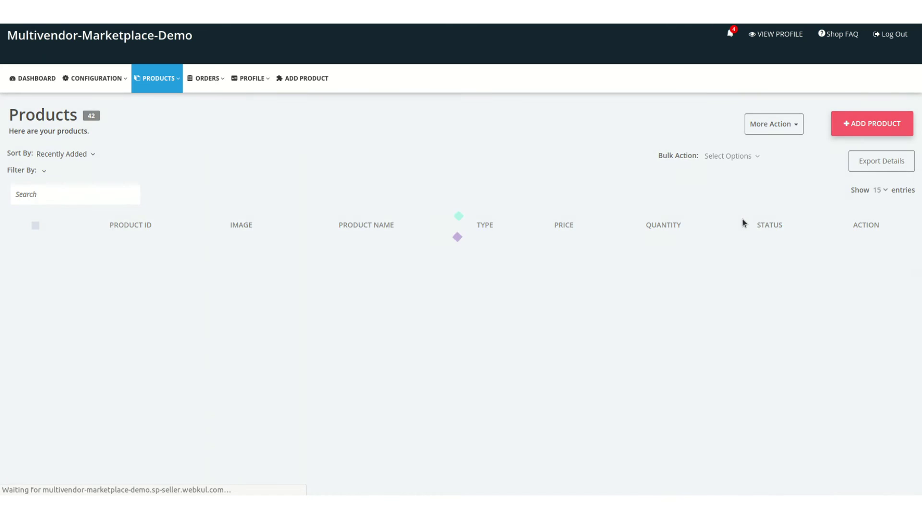
Step: Scroll through the Product Details Configuration settings showing field updates enabled
scroll(581, 445, down, 2)
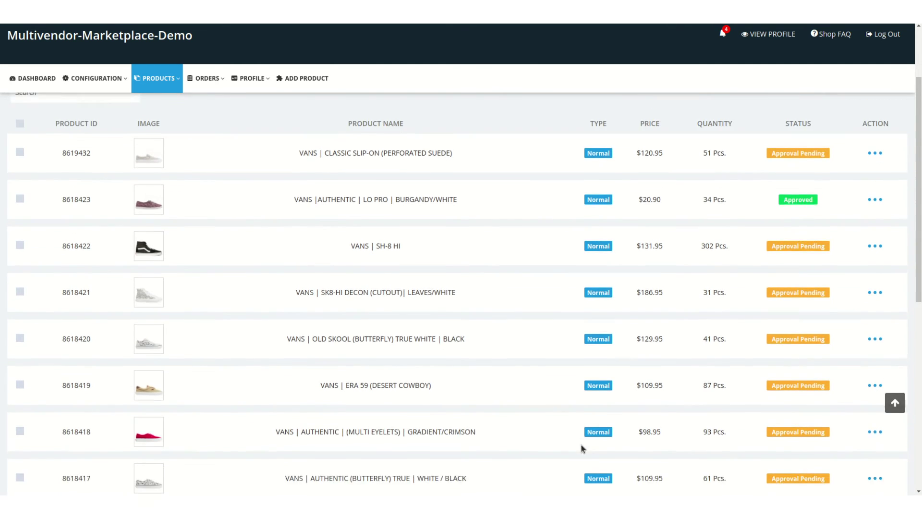
scroll(581, 444, up, 2)
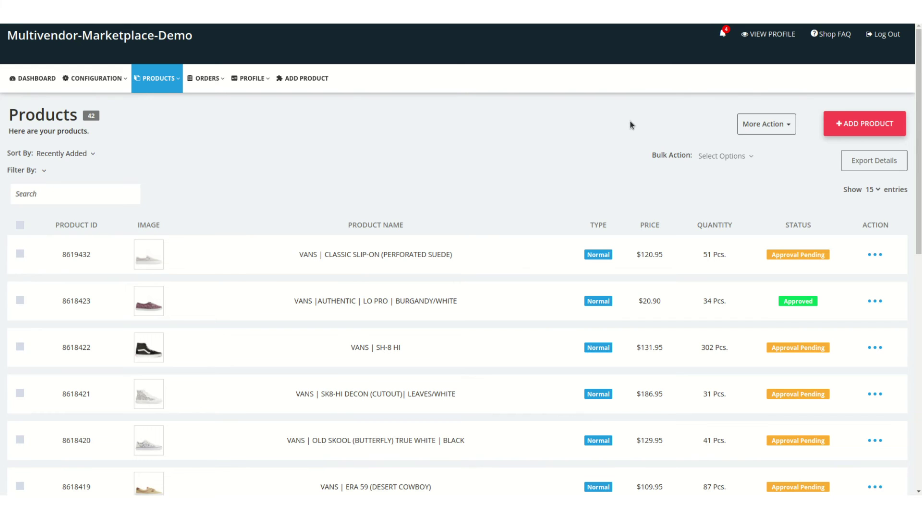
scroll(401, 331, down, 1)
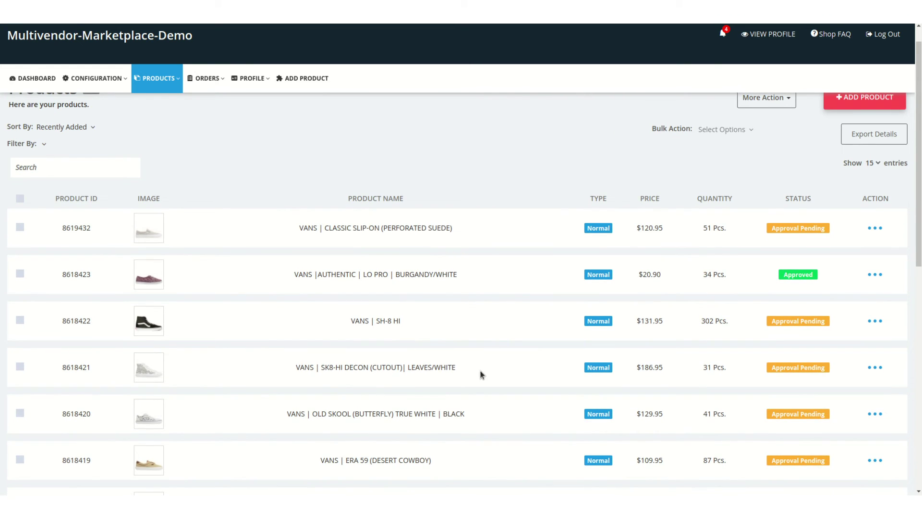
scroll(481, 373, down, 3)
scroll(480, 373, up, 3)
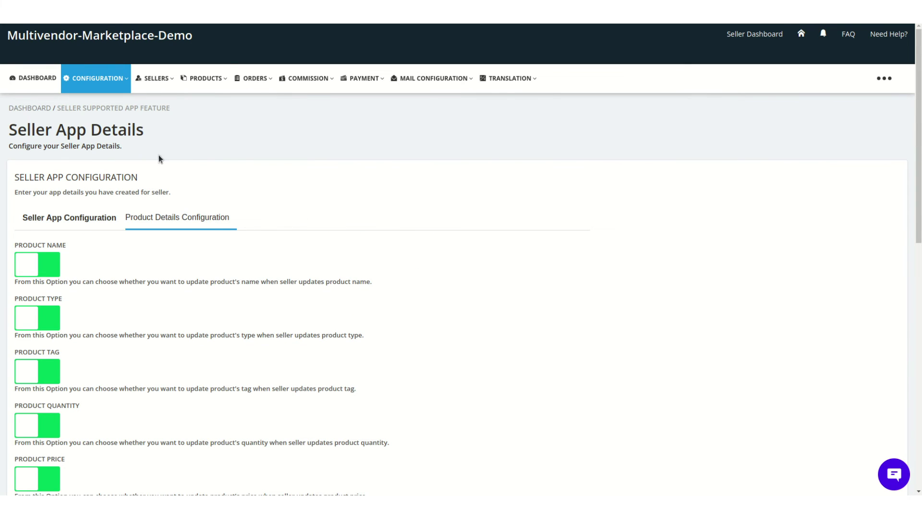
Step: Open the All Products listing and view the action options for VANS | SH-8 HI
mouse_move(205, 78)
click(215, 107)
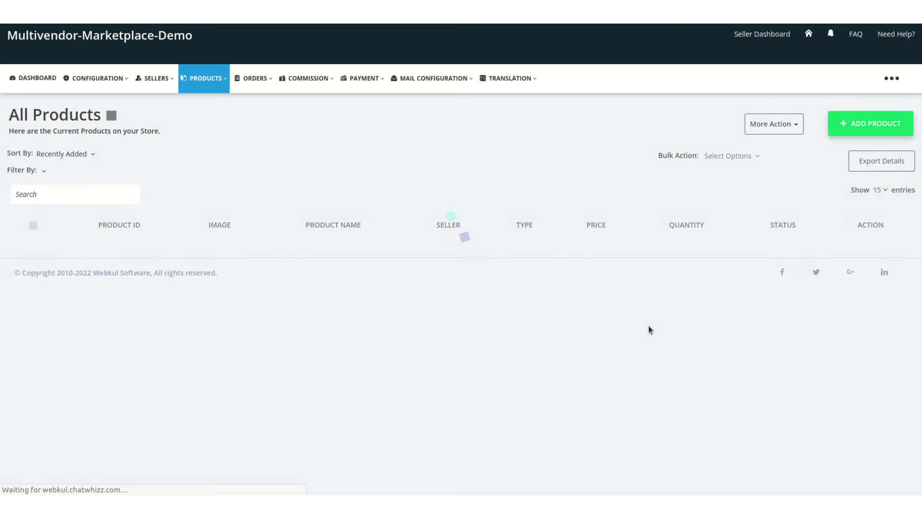
scroll(649, 329, down, 3)
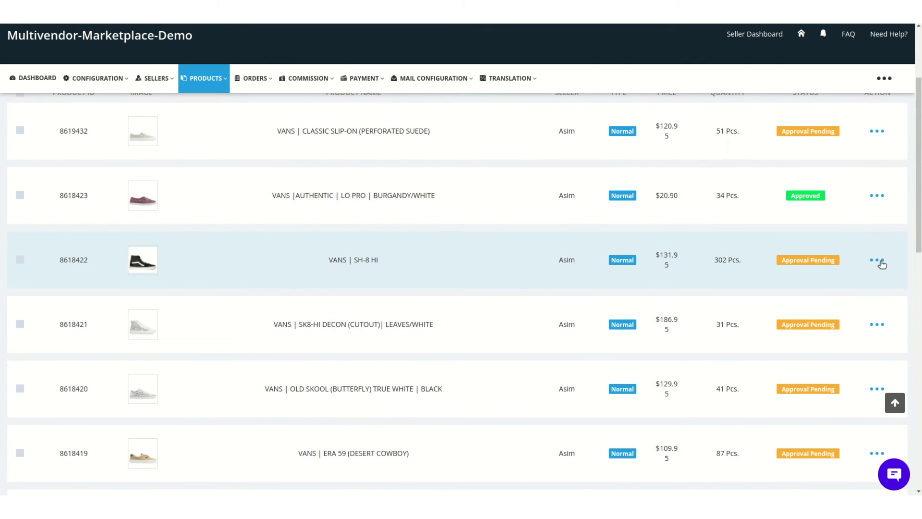
click(879, 261)
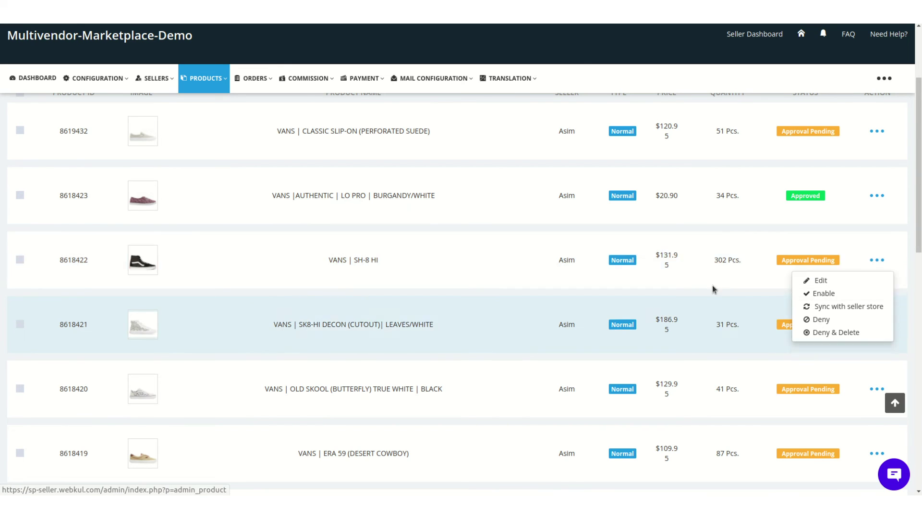
scroll(652, 208, up, 3)
click(651, 205)
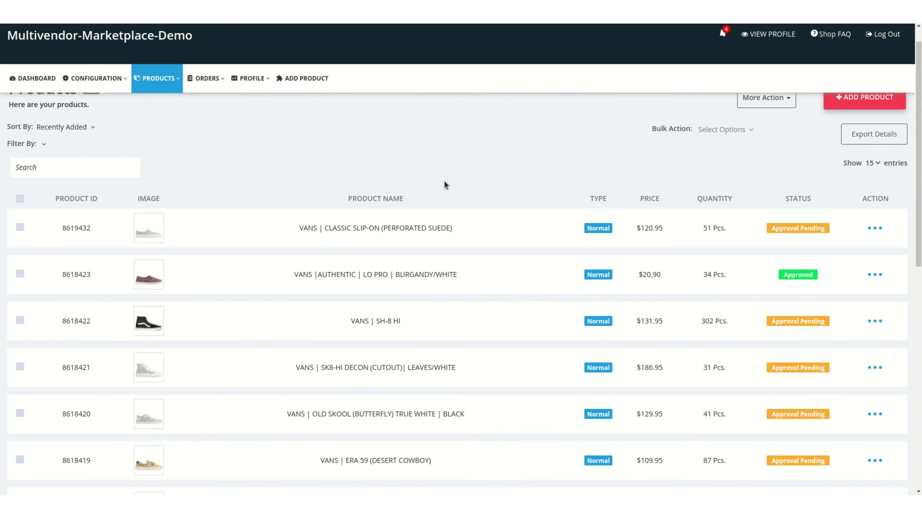
Step: Go via Seller Sync App Configuration to Import Products and focus the Method 2 ID field
click(94, 77)
scroll(111, 219, down, 3)
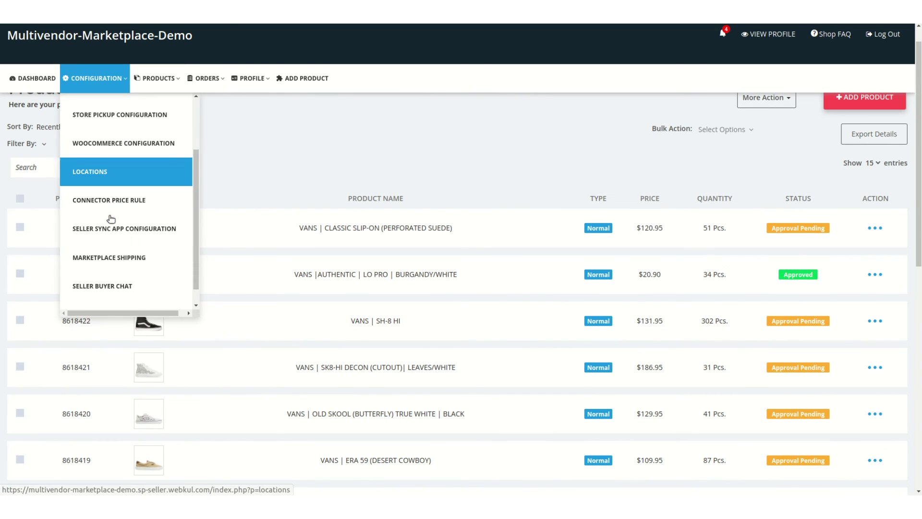
click(128, 209)
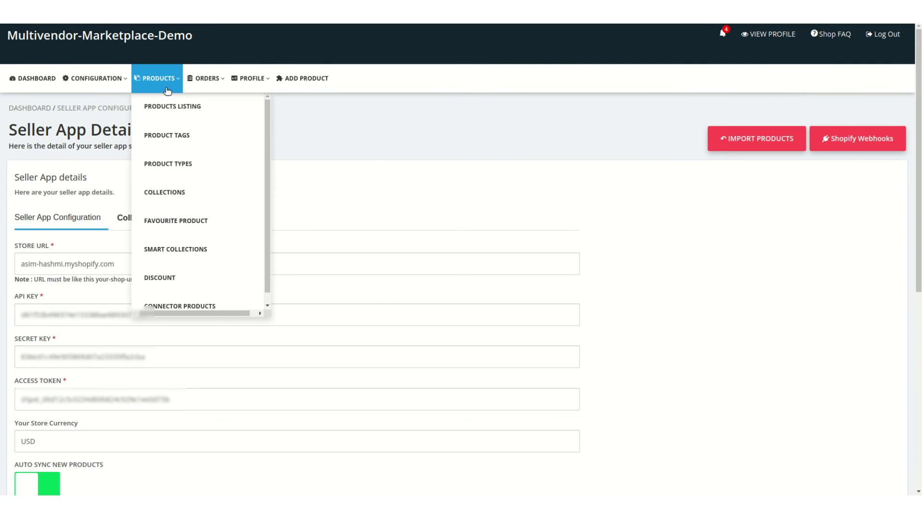
scroll(702, 277, down, 3)
scroll(704, 279, up, 3)
click(760, 134)
scroll(418, 142, down, 2)
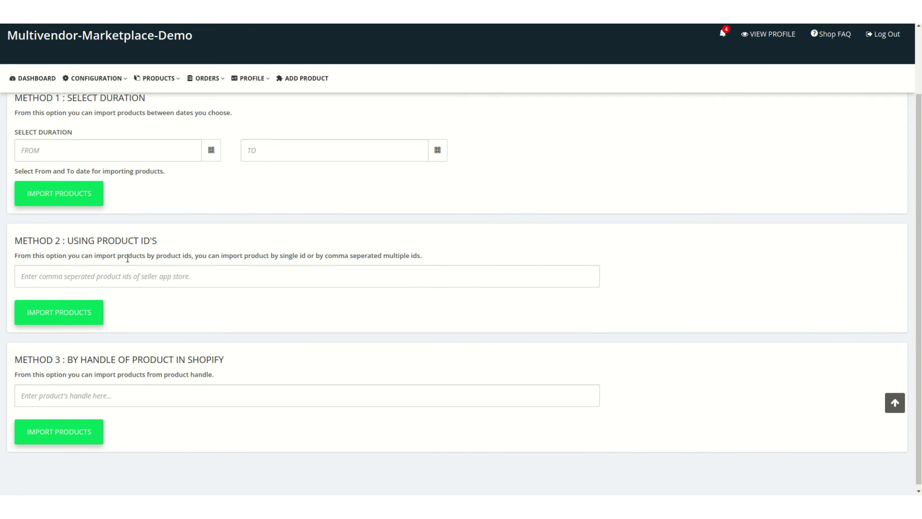
click(128, 280)
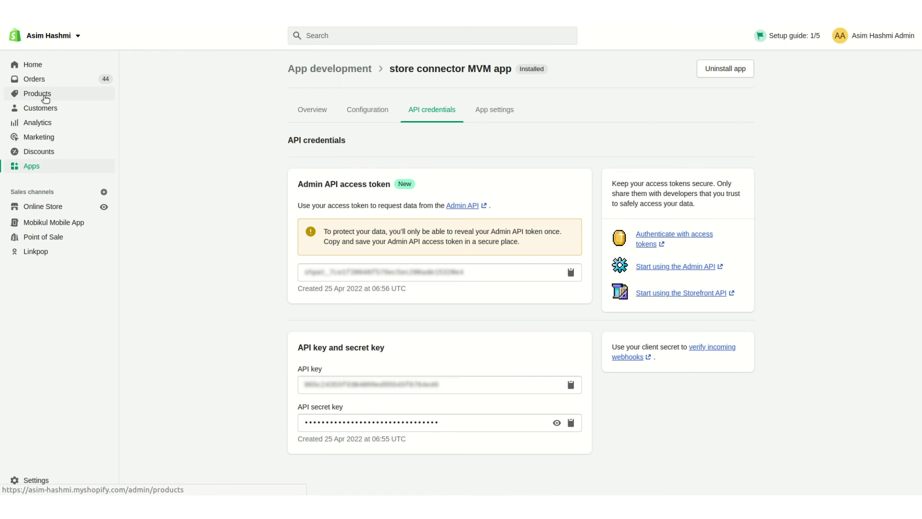
click(45, 96)
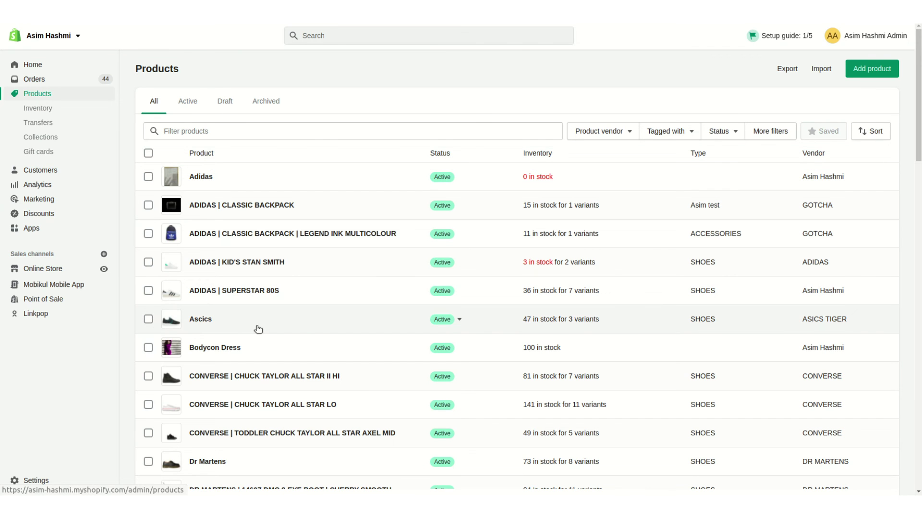
click(236, 264)
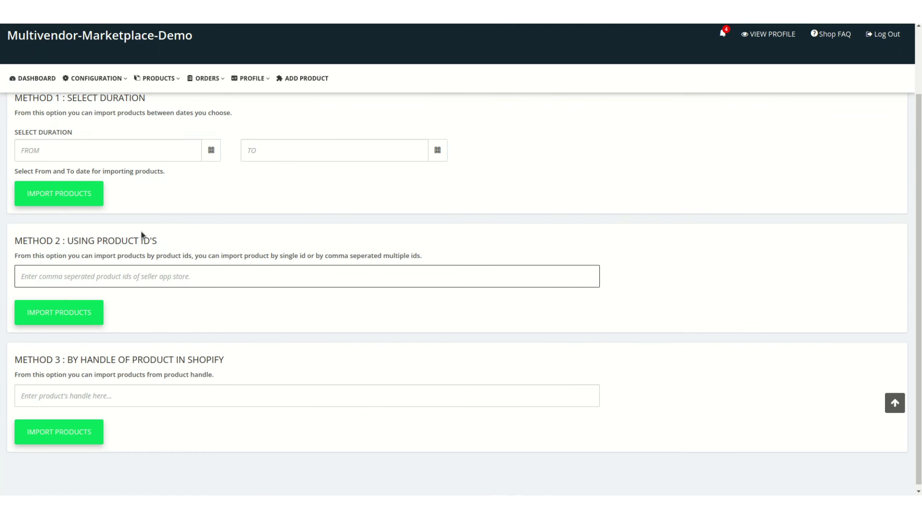
click(141, 274)
key(ctrl+v)
click(59, 316)
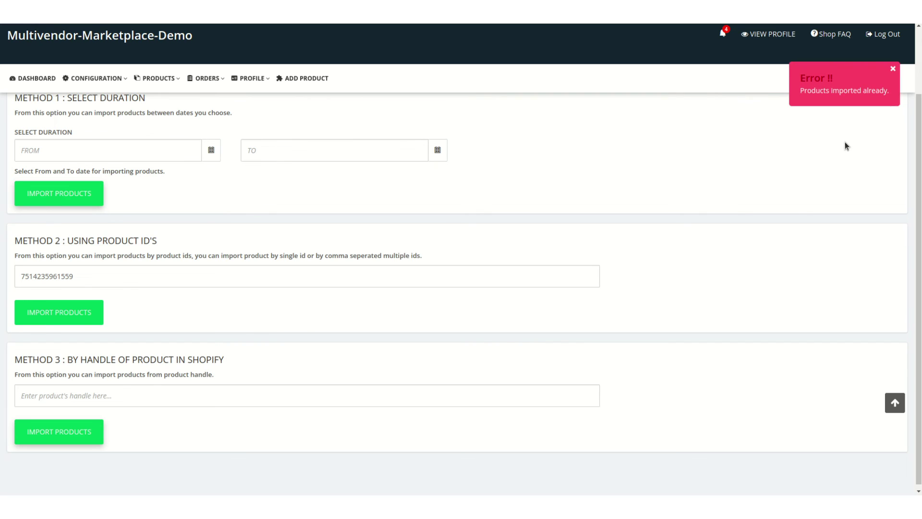
drag(81, 280, 8, 276)
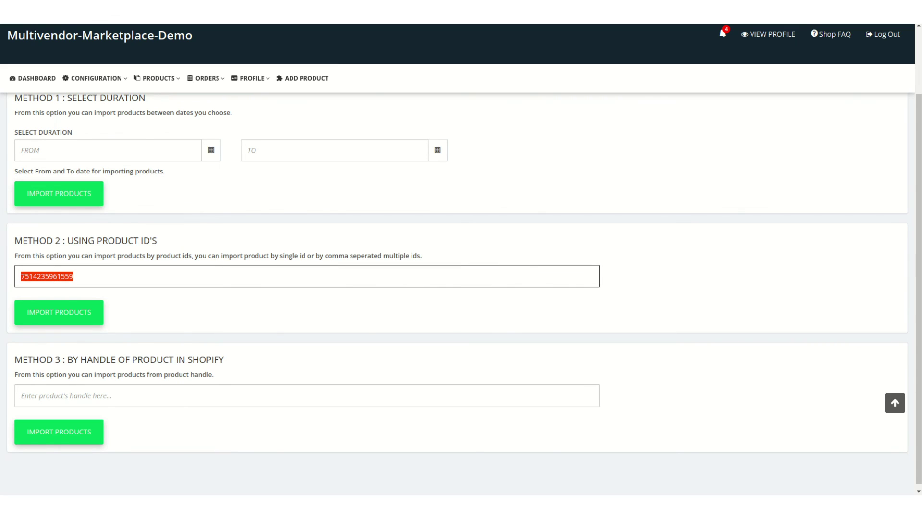
key(ctrl+Tab)
scroll(569, 205, down, 15)
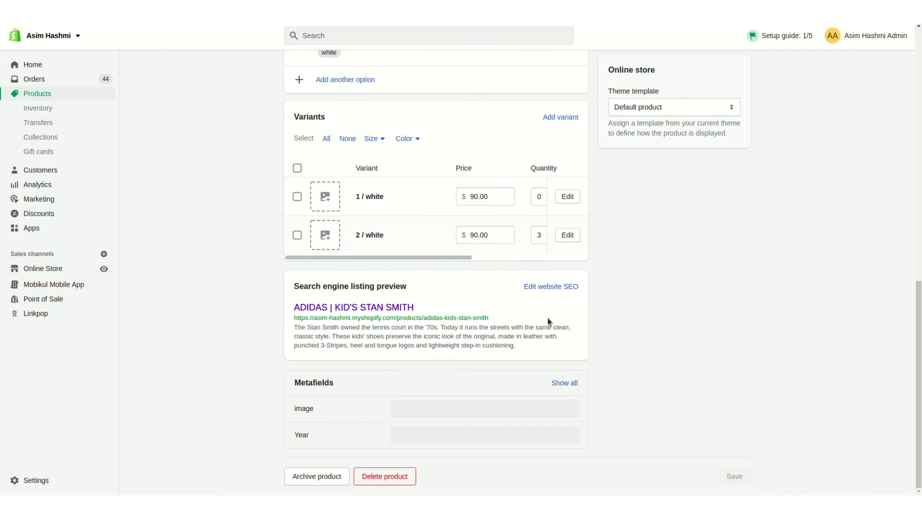
Step: Copy the URL handle adidas-kids-stan-smith into the Method 3 field and import by handle
click(552, 287)
scroll(499, 461, down, 3)
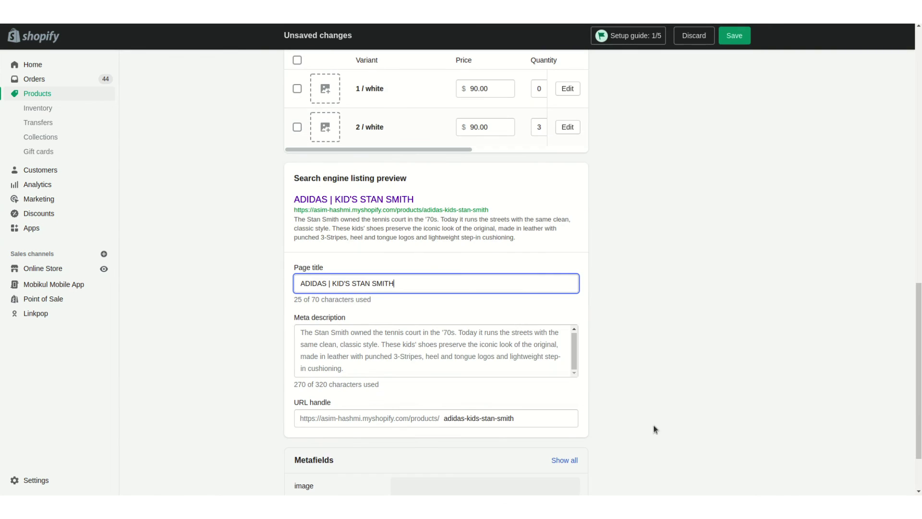
click(504, 417)
drag(516, 418, 444, 422)
key(ctrl+c)
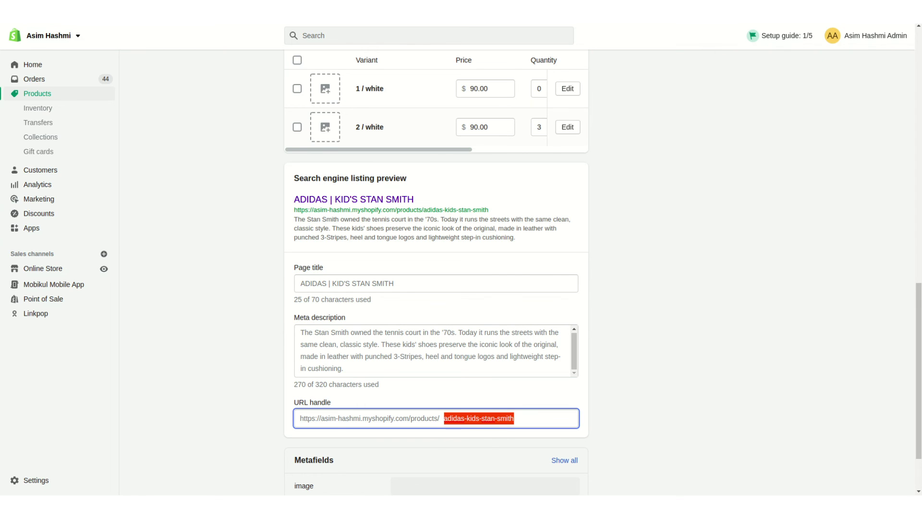
key(alt+Tab)
click(128, 400)
key(ctrl+v)
click(93, 428)
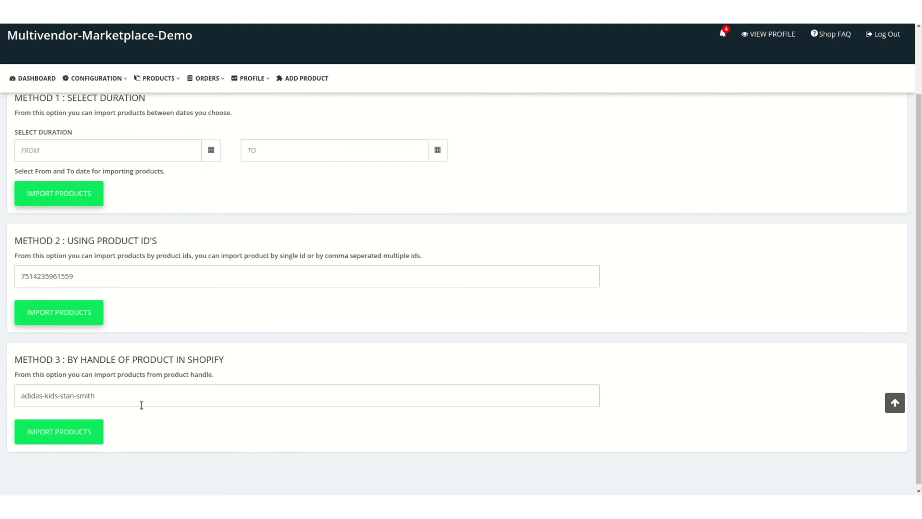
Step: Scroll back to the top after the 'Products imported already' result for handle adidas-kids-stan-smith
scroll(499, 351, up, 2)
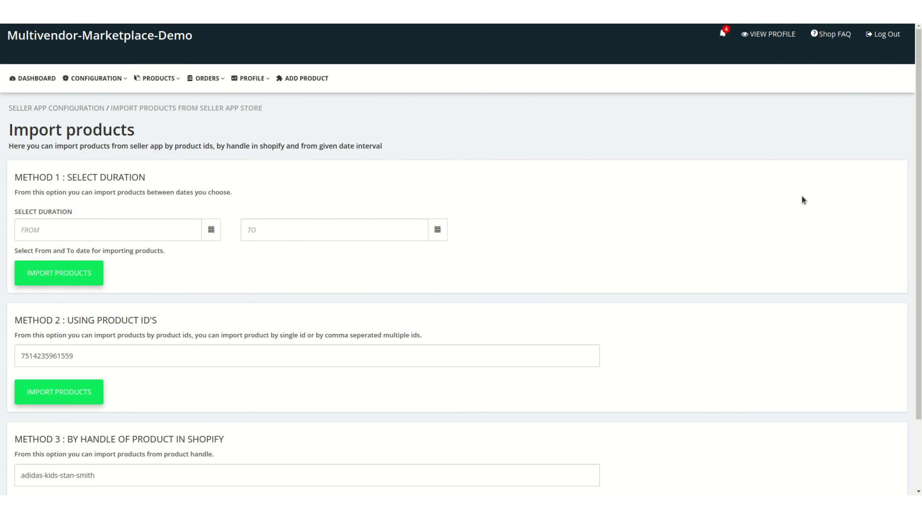
Step: Enable the Connector Price Rule for Seller Shopify Store Connector: fixed increase of 0.01
mouse_move(96, 78)
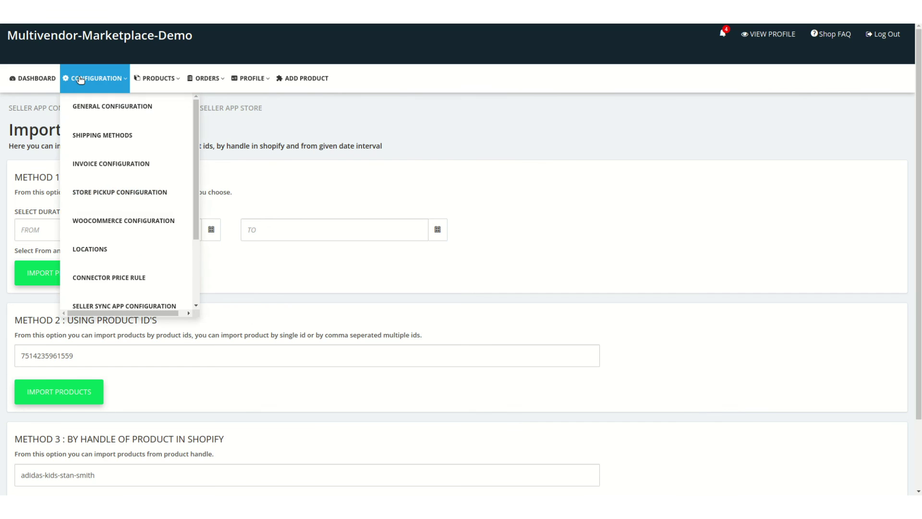
scroll(118, 182, down, 2)
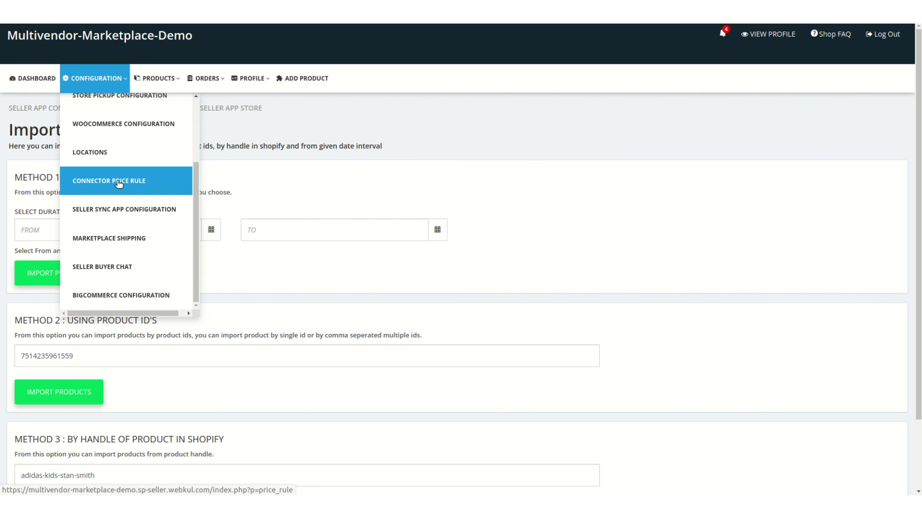
scroll(117, 267, up, 2)
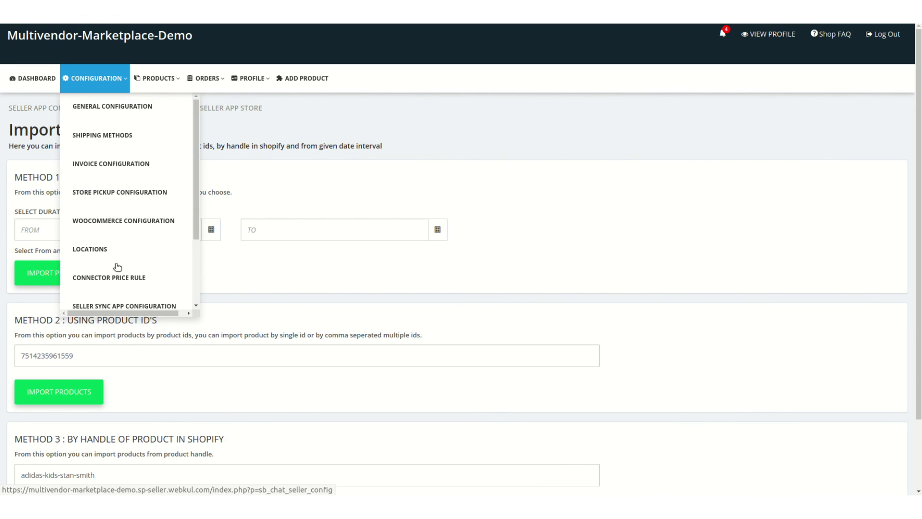
click(118, 277)
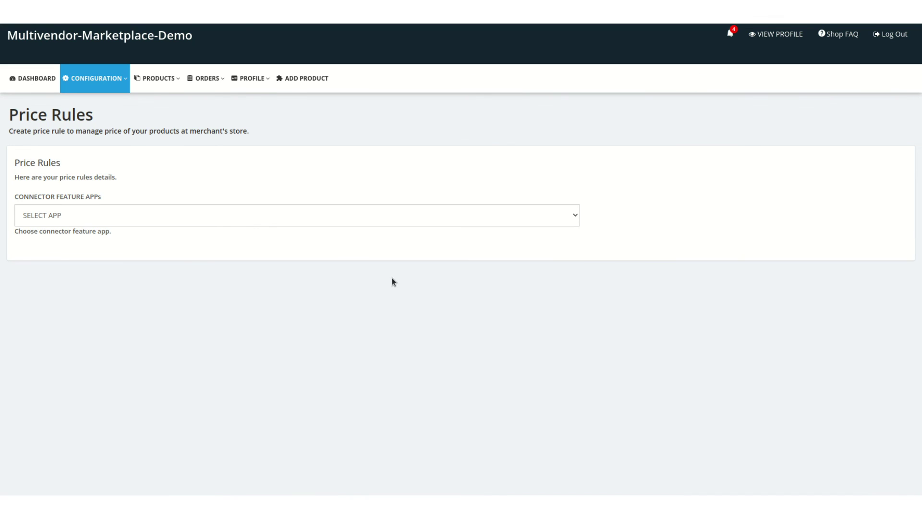
click(80, 217)
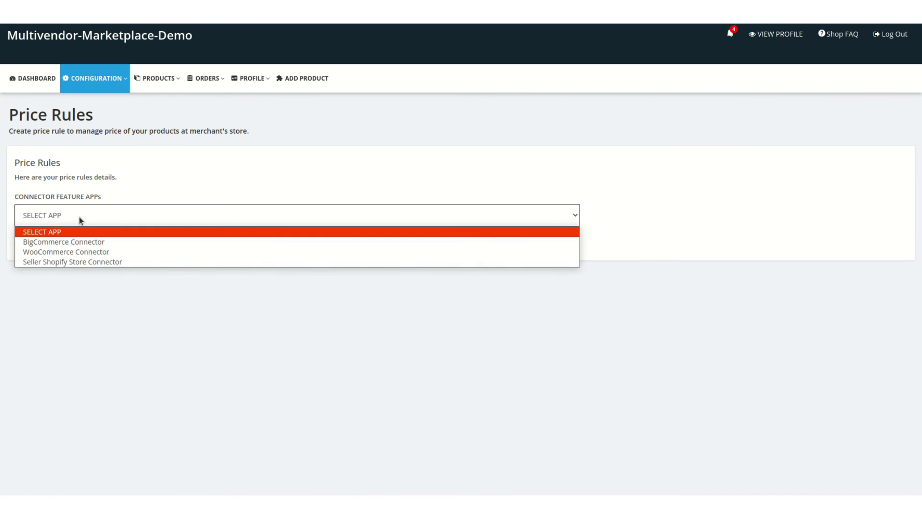
click(81, 262)
click(50, 303)
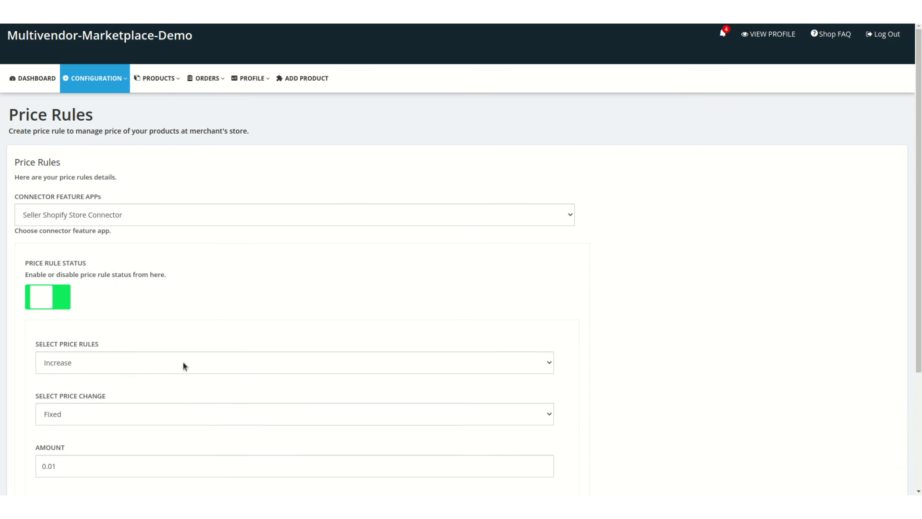
scroll(275, 362, down, 2)
scroll(97, 197, up, 1)
scroll(332, 272, down, 3)
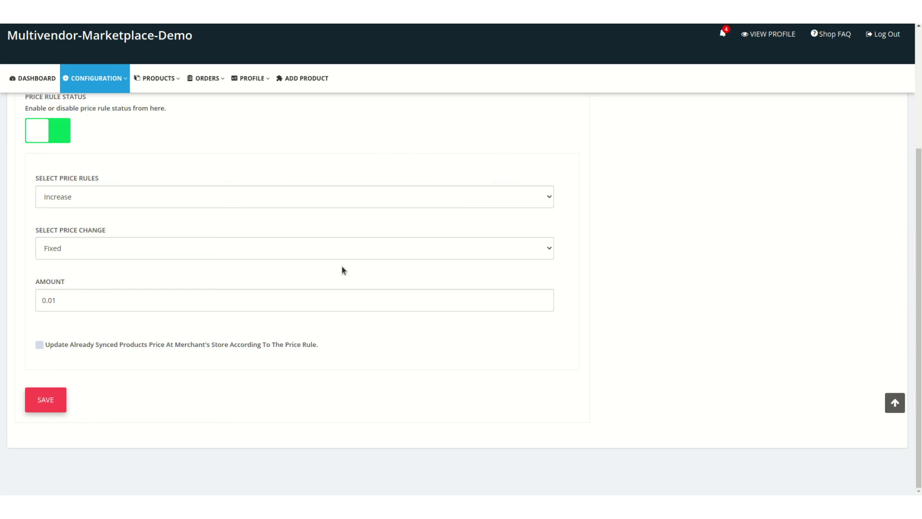
scroll(343, 270, up, 2)
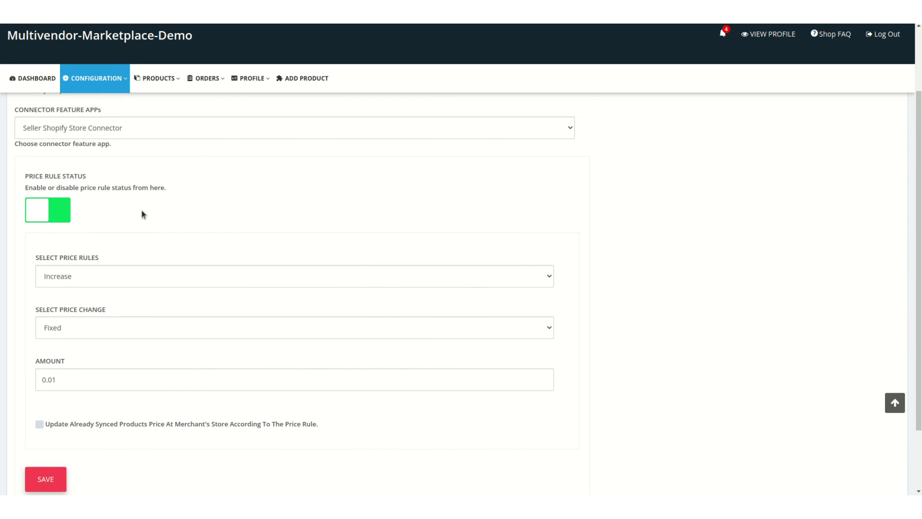